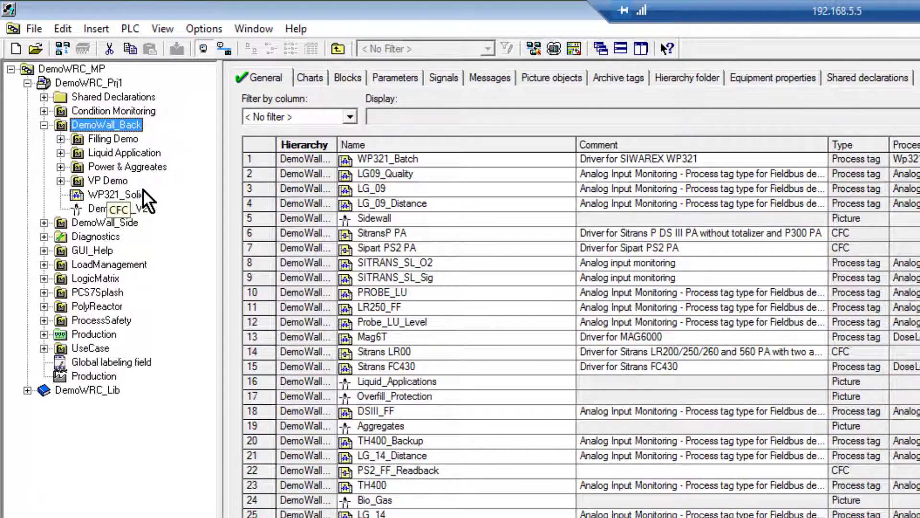
- Bring up the Open Project dialog showing the installed libraries
click(38, 28)
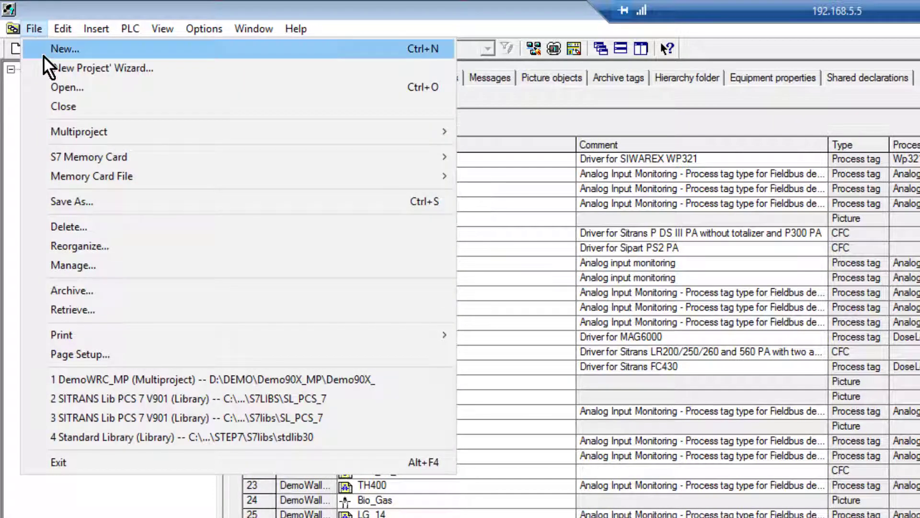
click(61, 87)
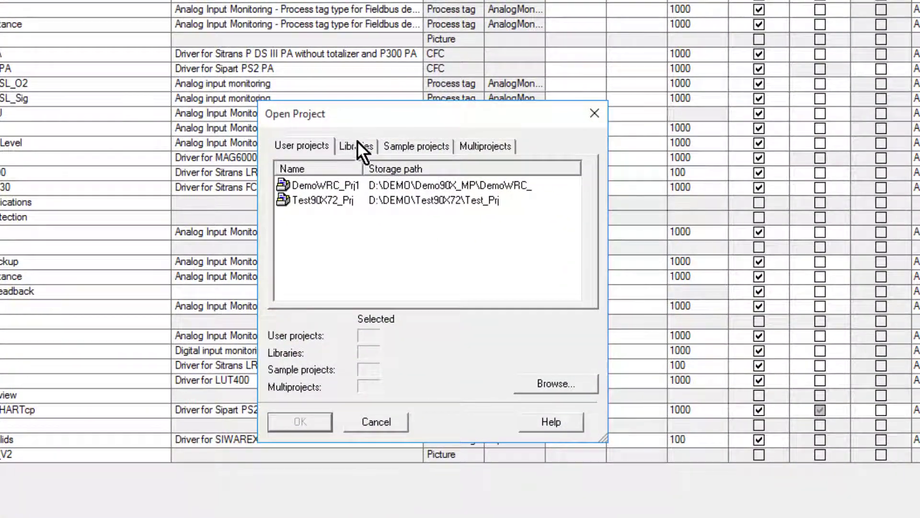
click(357, 145)
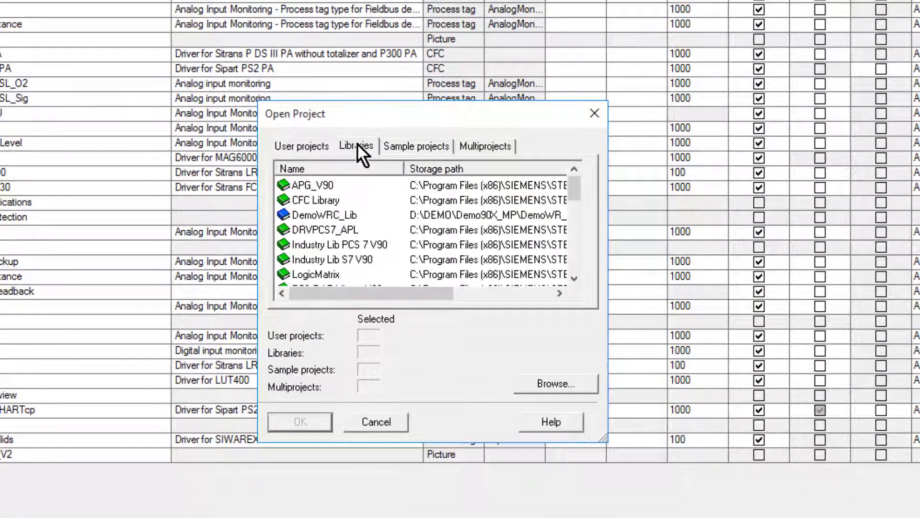
- Scroll down the library list and select WP321_APL
click(574, 277)
click(574, 277)
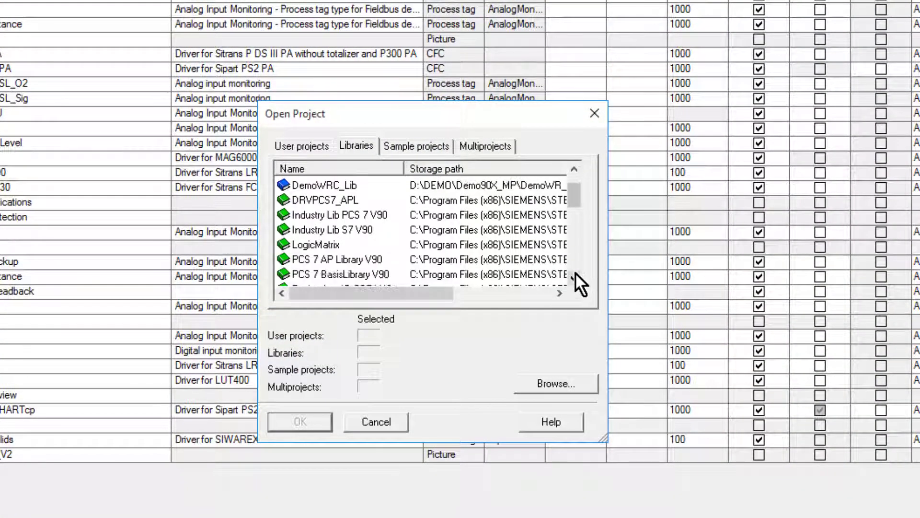
click(574, 277)
click(574, 277)
click(574, 277)
click(575, 277)
click(574, 277)
click(574, 277)
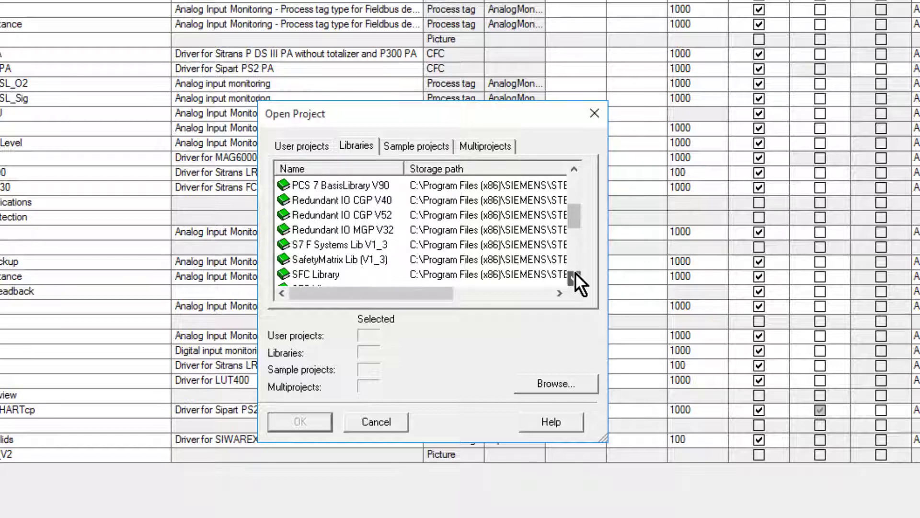
click(574, 277)
click(574, 277)
click(574, 277)
click(574, 277)
click(574, 277)
click(574, 277)
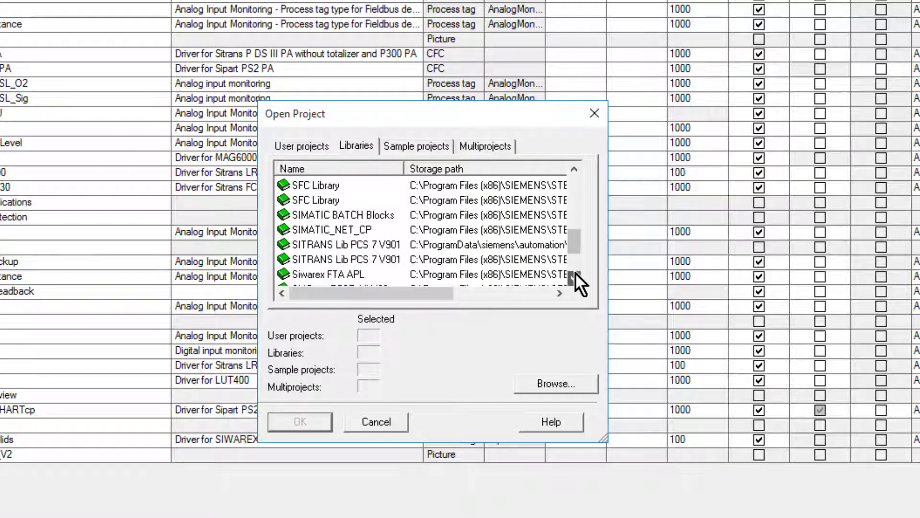
click(574, 277)
click(576, 273)
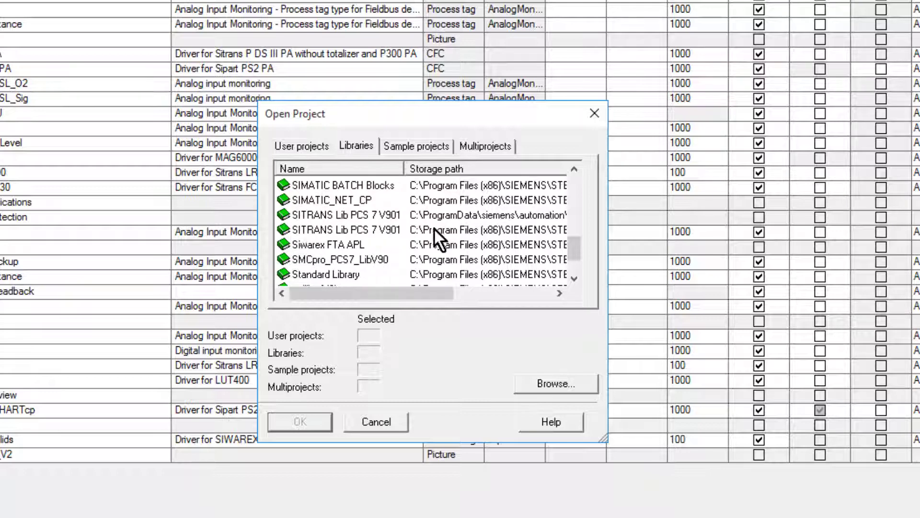
click(573, 283)
click(573, 283)
click(573, 283)
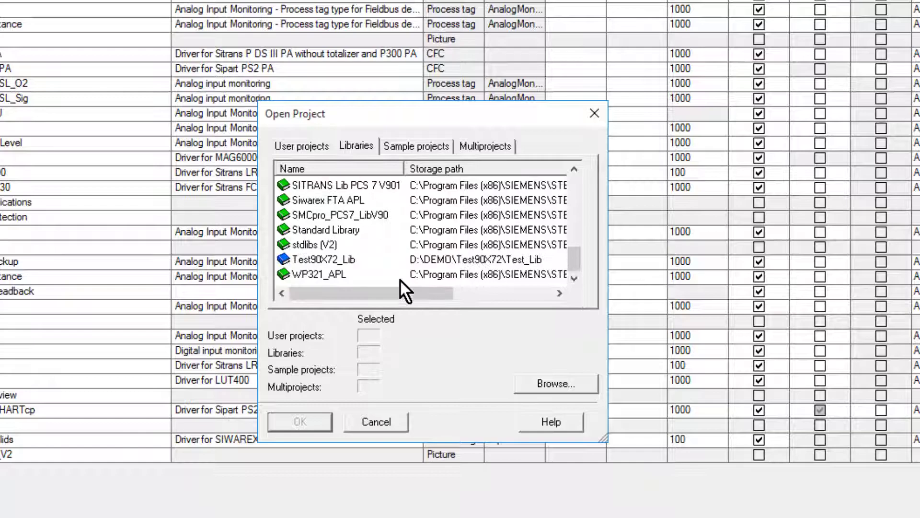
click(330, 275)
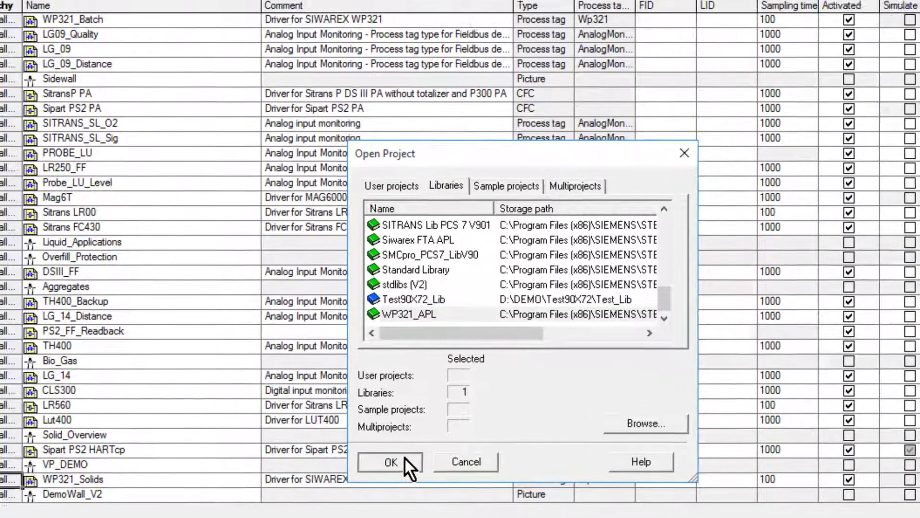
- Open WP321_APL and go to Blocks+Templates > Templates to select the Wp321 template
click(315, 415)
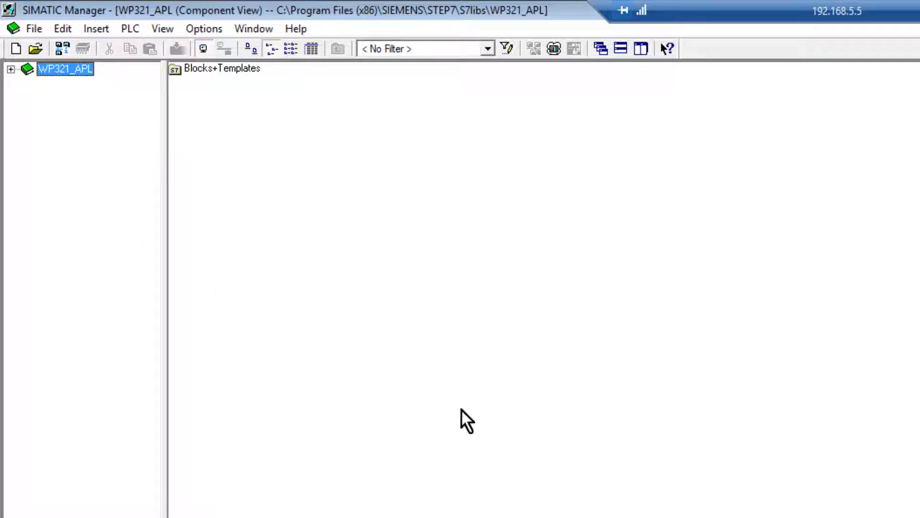
click(10, 70)
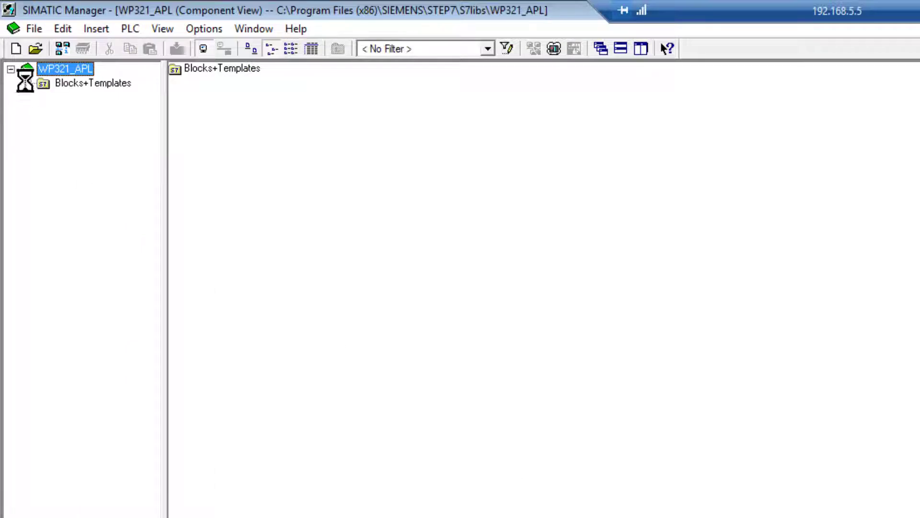
click(27, 83)
click(85, 108)
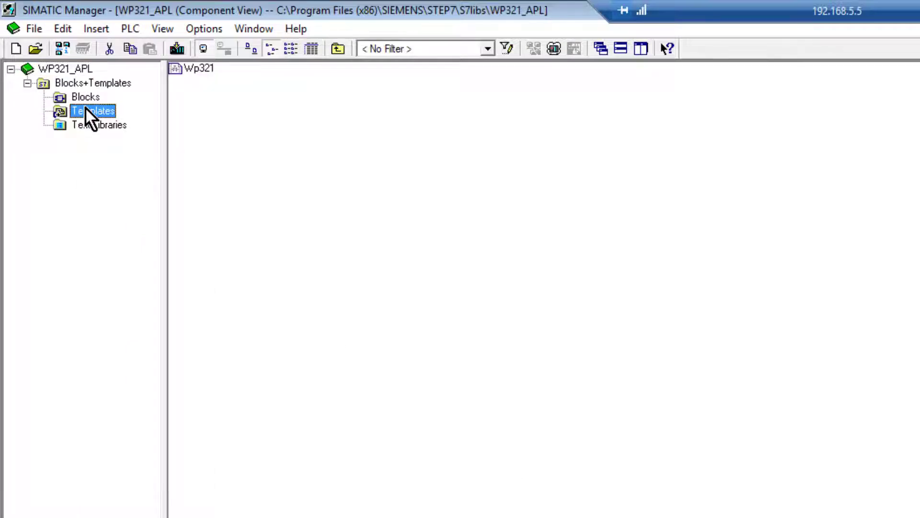
click(197, 70)
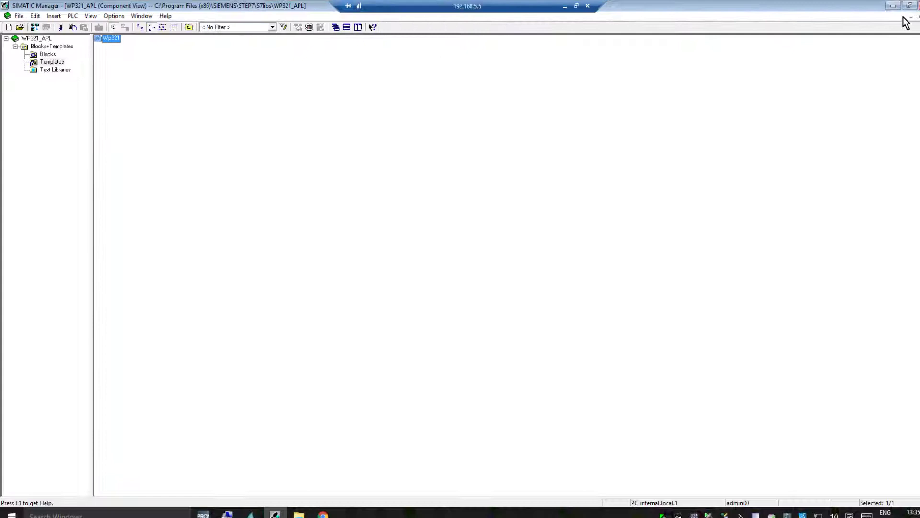
- Copy the Wp321 template chart from the library into DemoWall_Back
click(909, 16)
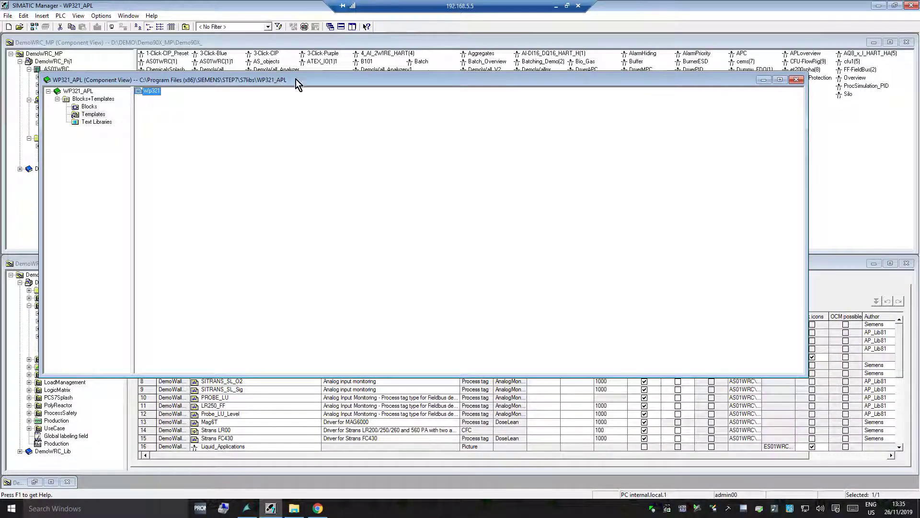
drag(295, 79, 518, 72)
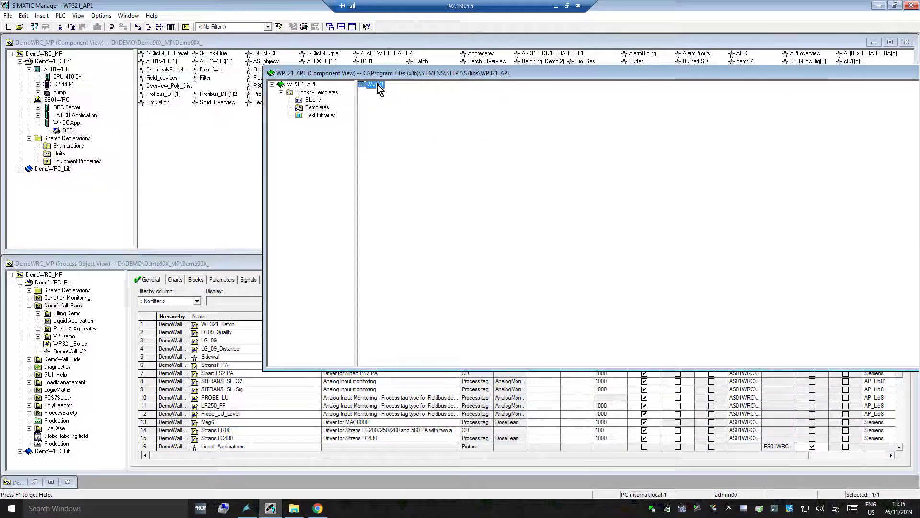
drag(377, 84, 63, 305)
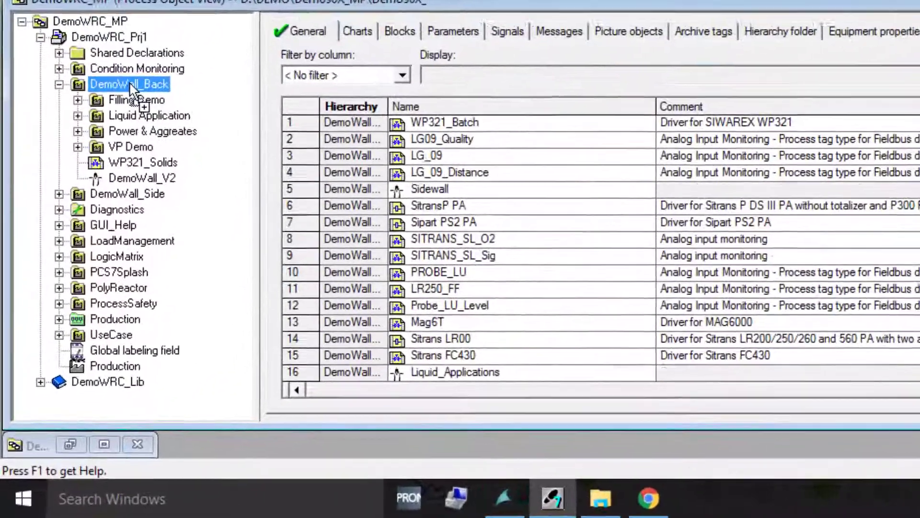
drag(129, 85, 129, 84)
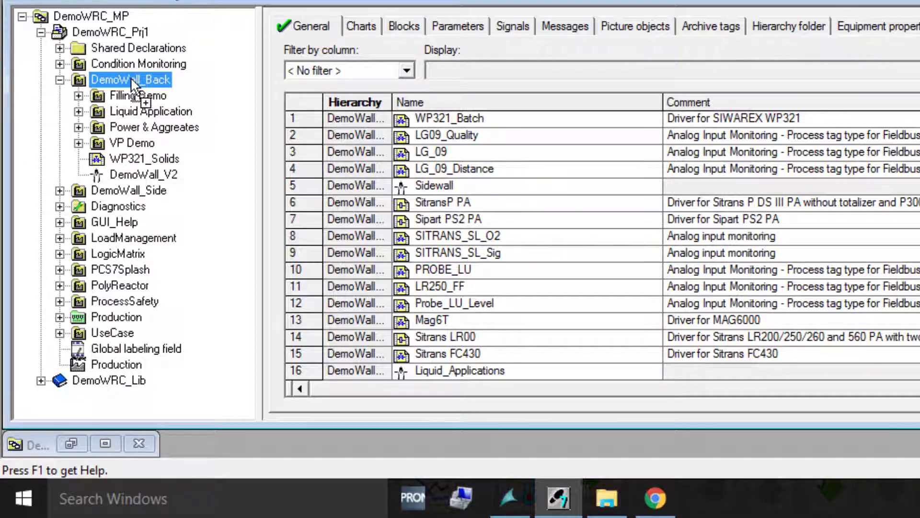
drag(130, 80, 131, 80)
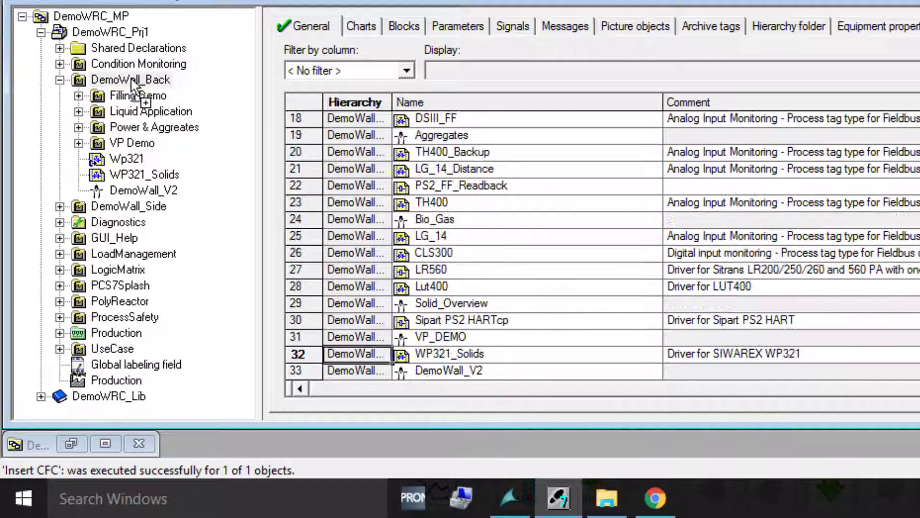
- Rename the inserted chart to Wp321_liquids and compare it with WP321_Solids
click(131, 160)
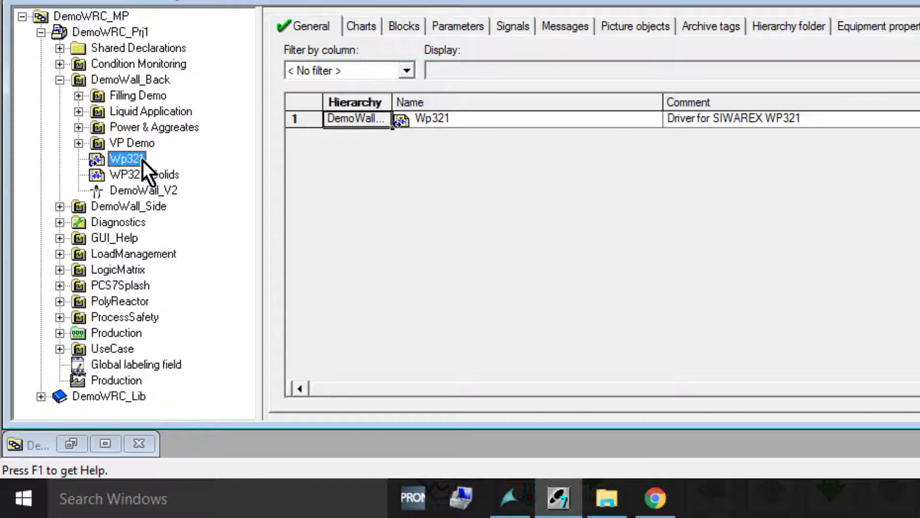
click(146, 162)
click(148, 160)
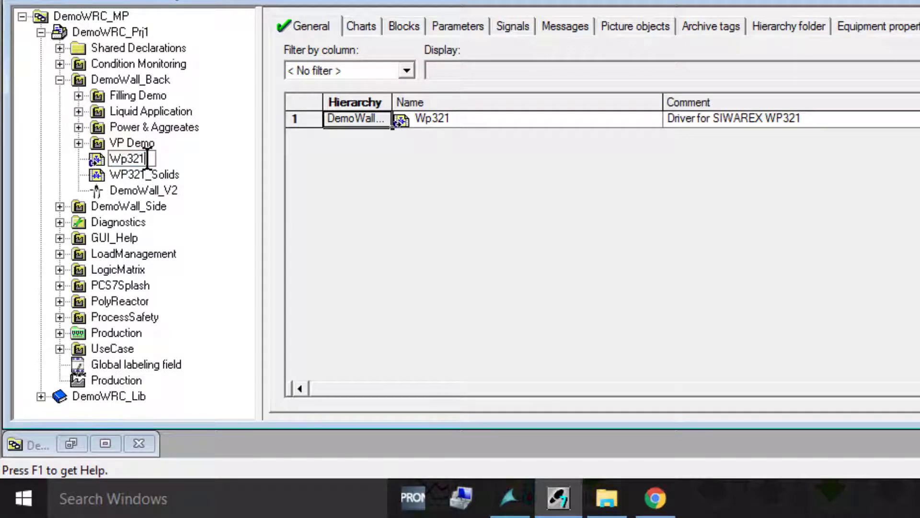
text(_I)
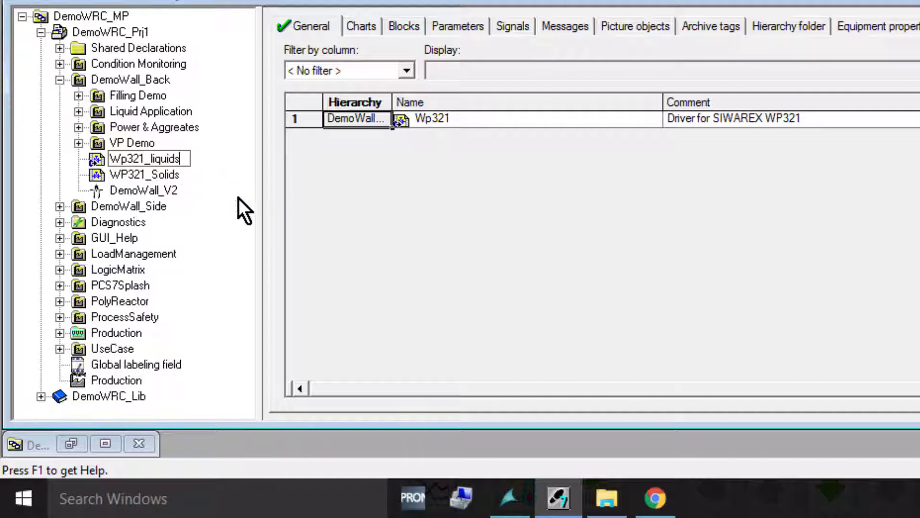
click(202, 189)
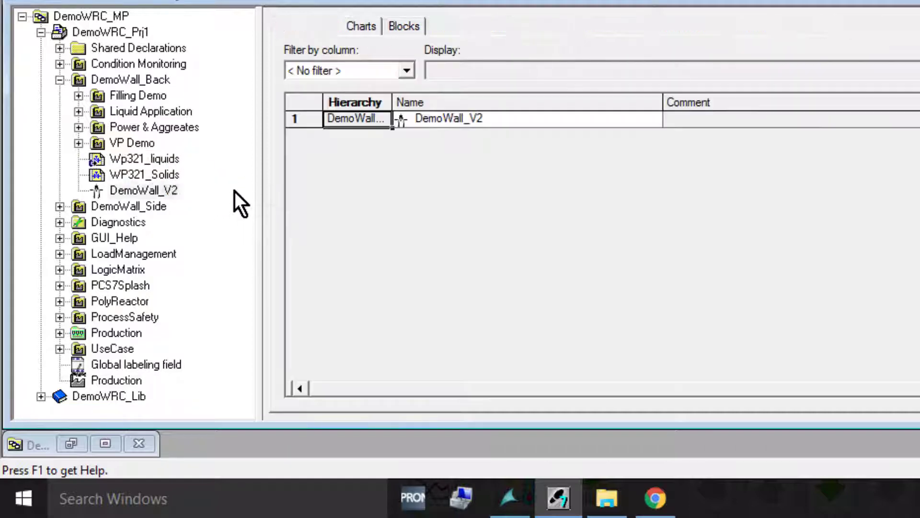
click(155, 158)
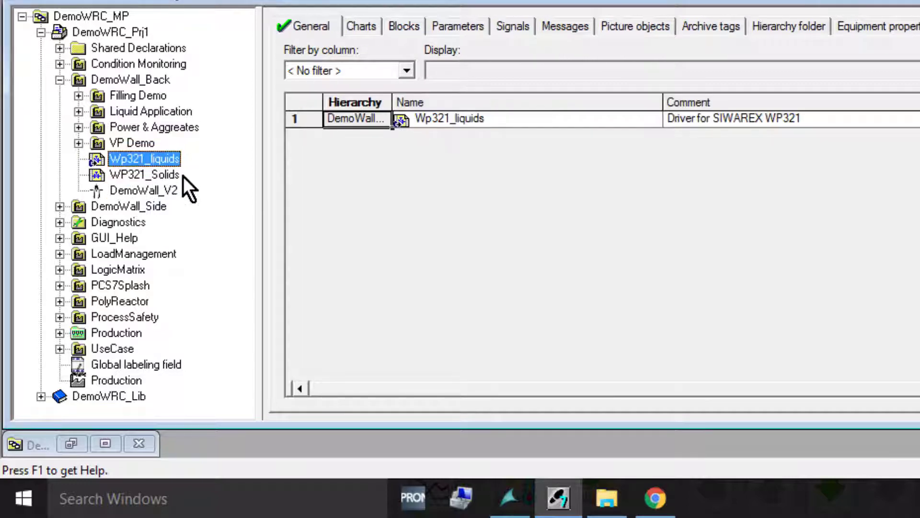
click(142, 174)
- Reselect Wp321_liquids and expand AS01WRC to reach its charts
click(142, 158)
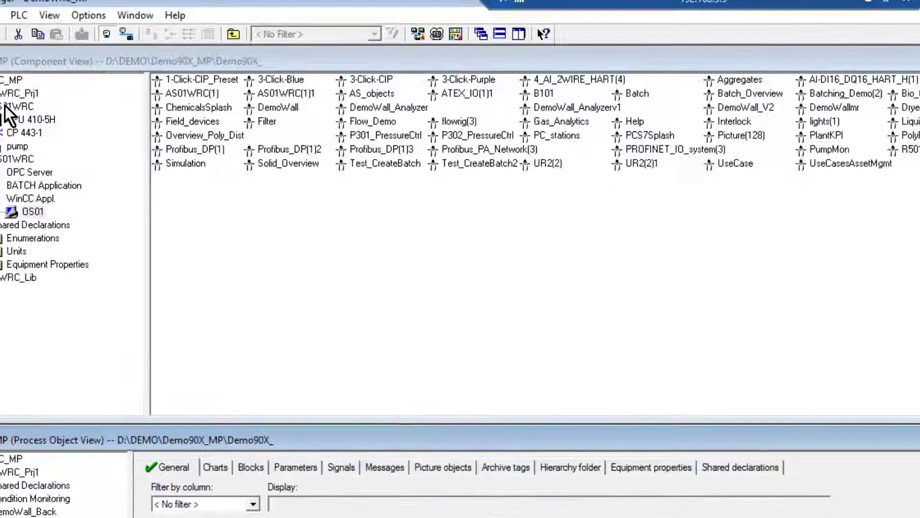
click(5, 105)
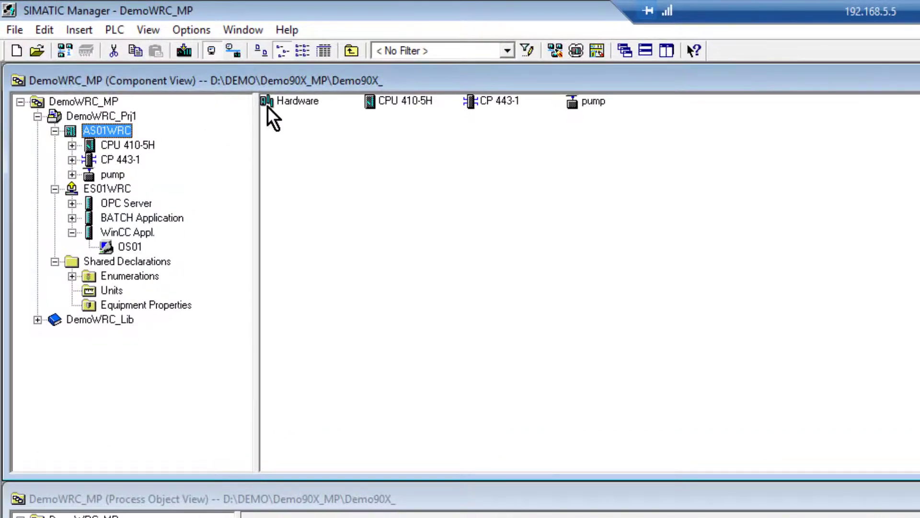
click(276, 105)
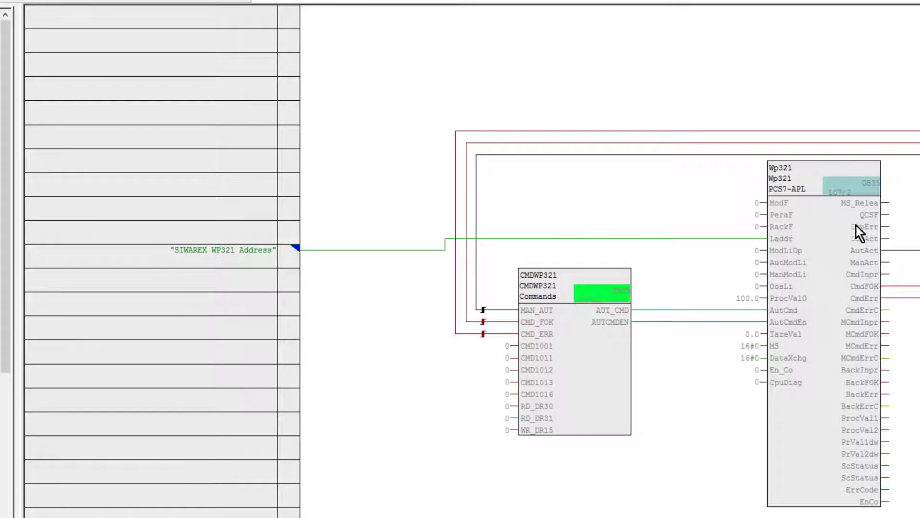
- Replace Laddr's SIWAREX WP321 address connection with input address IW774 (Dust_Monitor1)
click(646, 239)
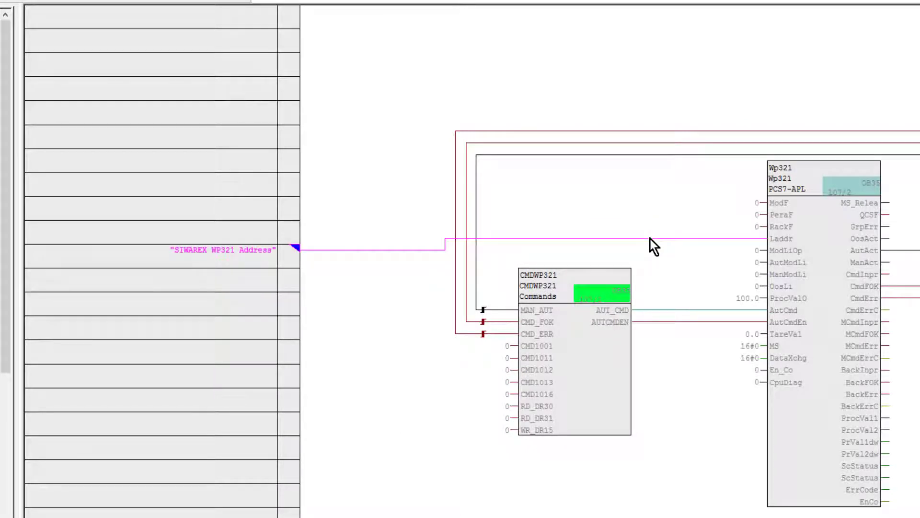
key(Delete)
right_click(778, 241)
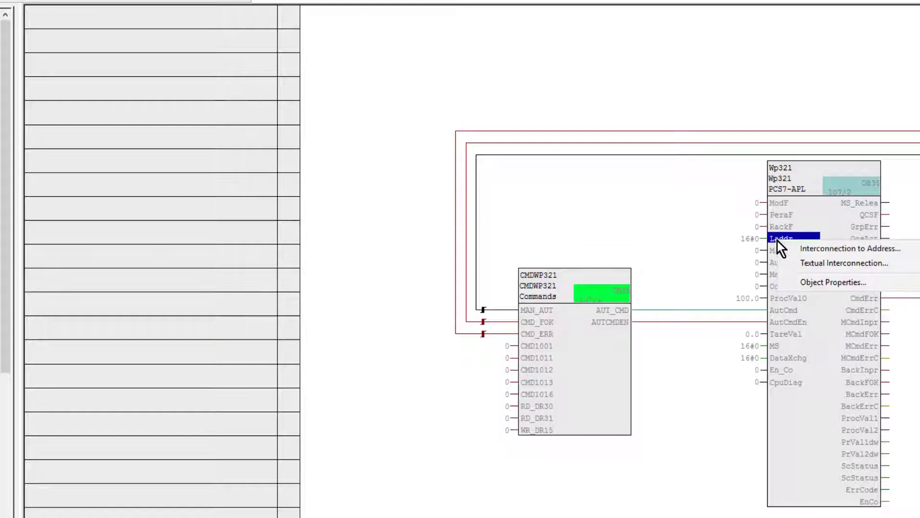
click(830, 249)
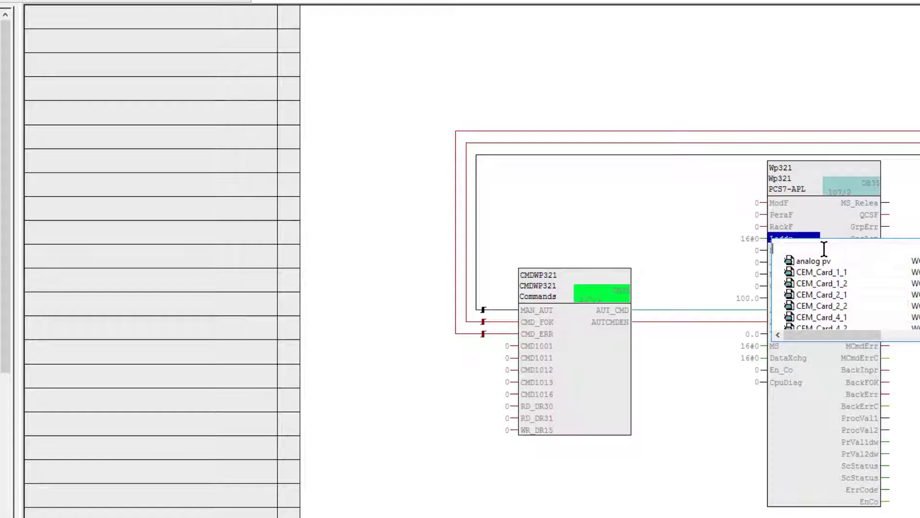
text(iw)
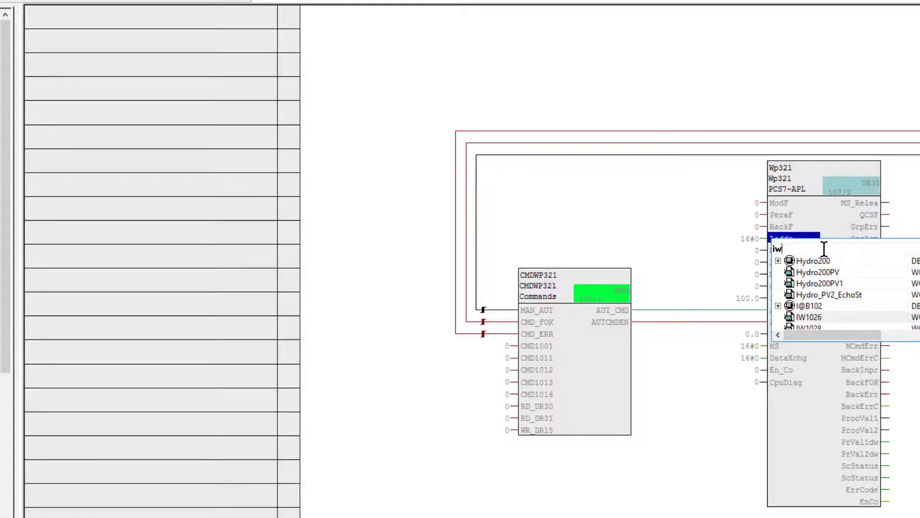
text(774)
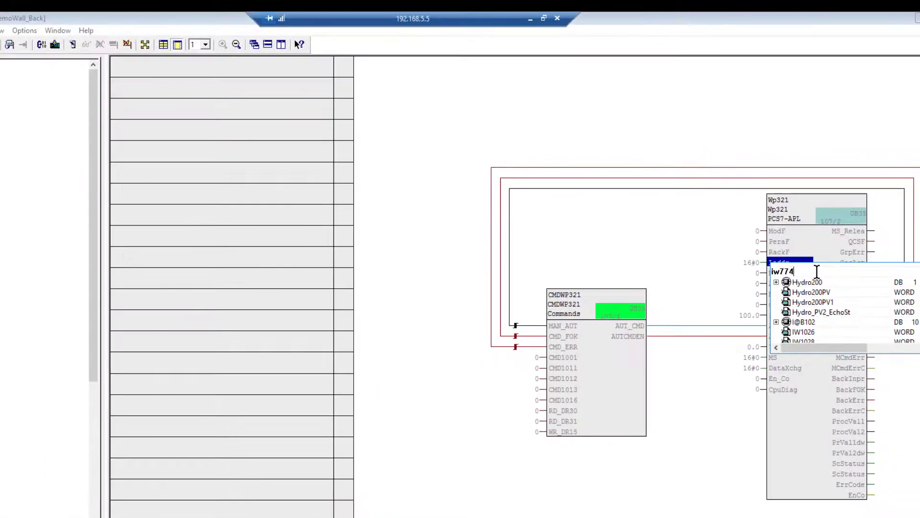
key(Return)
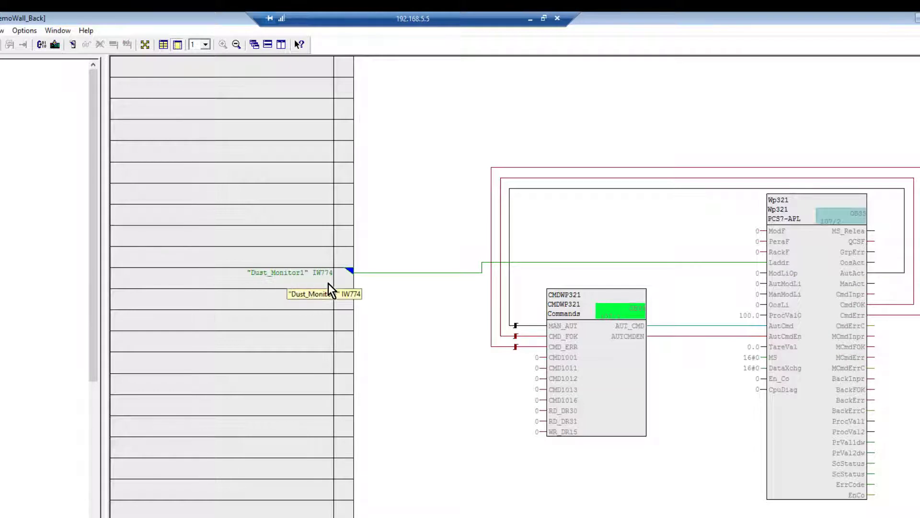
- Compile the chart program with 'Changes only'
click(41, 46)
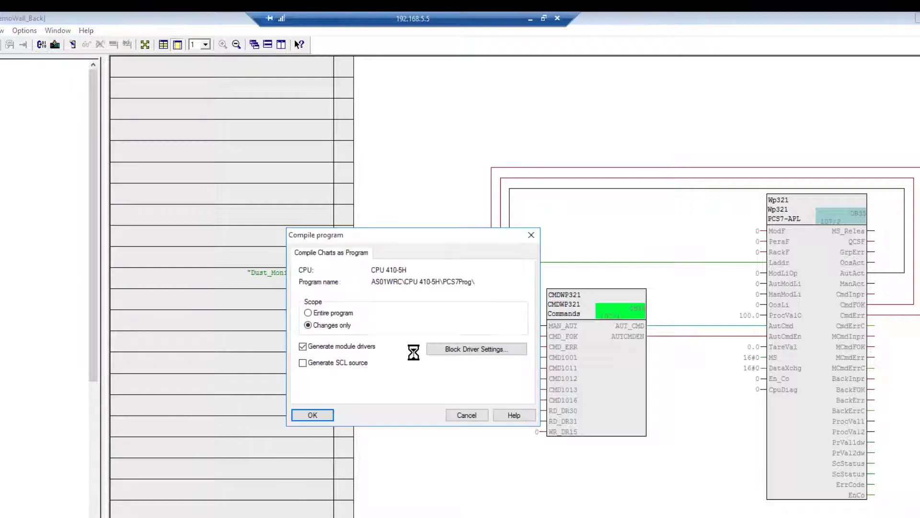
click(312, 416)
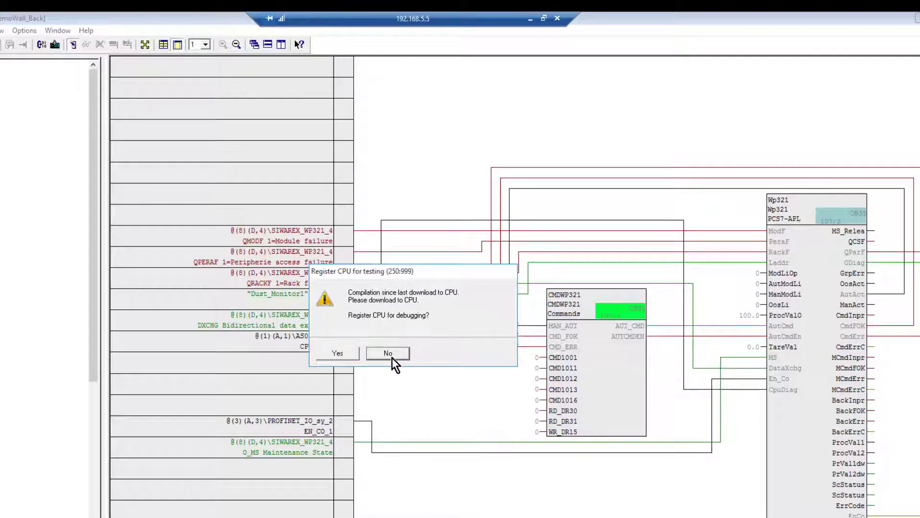
- Skip CPU registration, download only the changes to the AS, and view the chart online
click(387, 353)
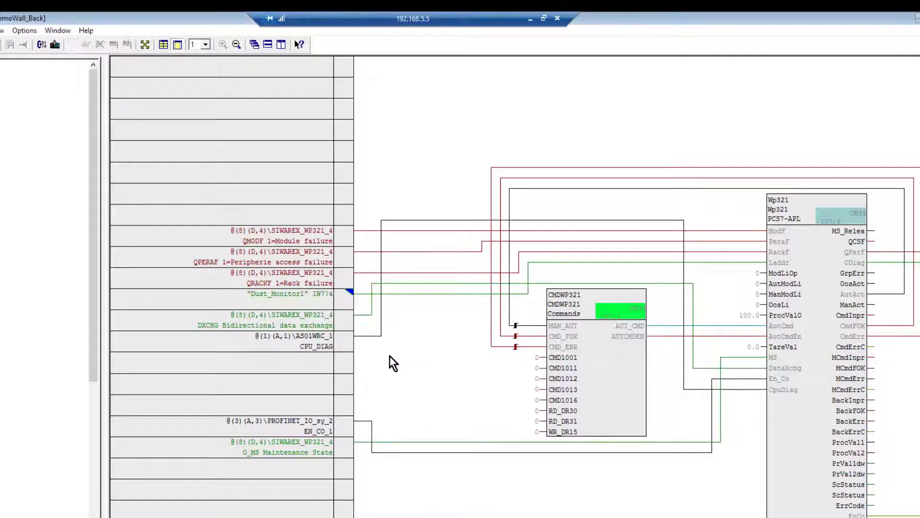
click(54, 43)
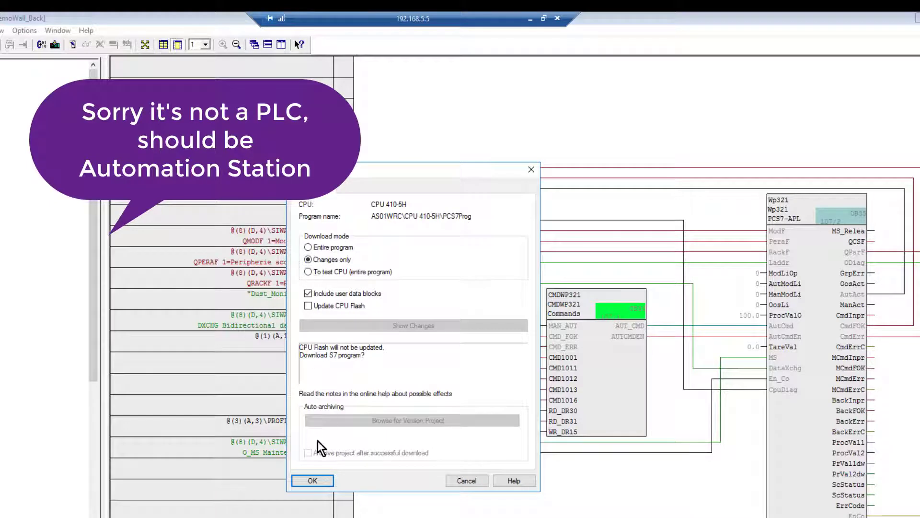
click(310, 482)
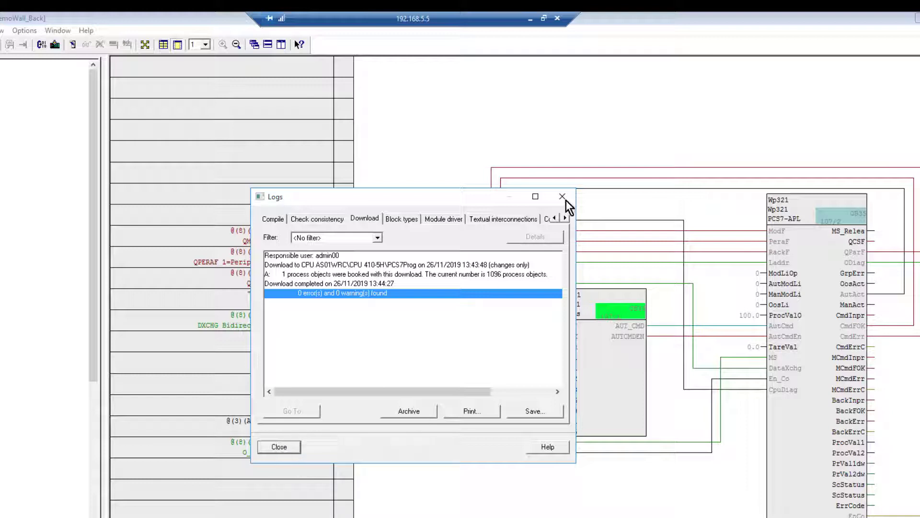
click(279, 447)
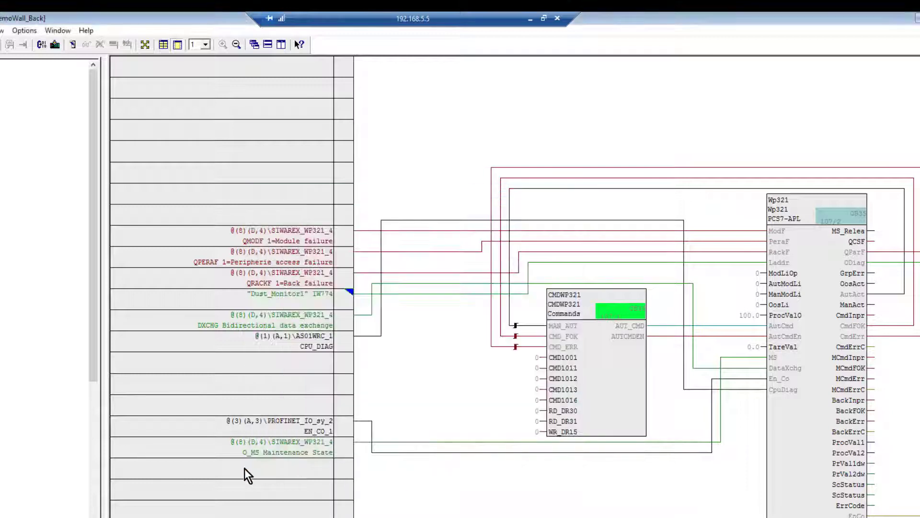
click(71, 45)
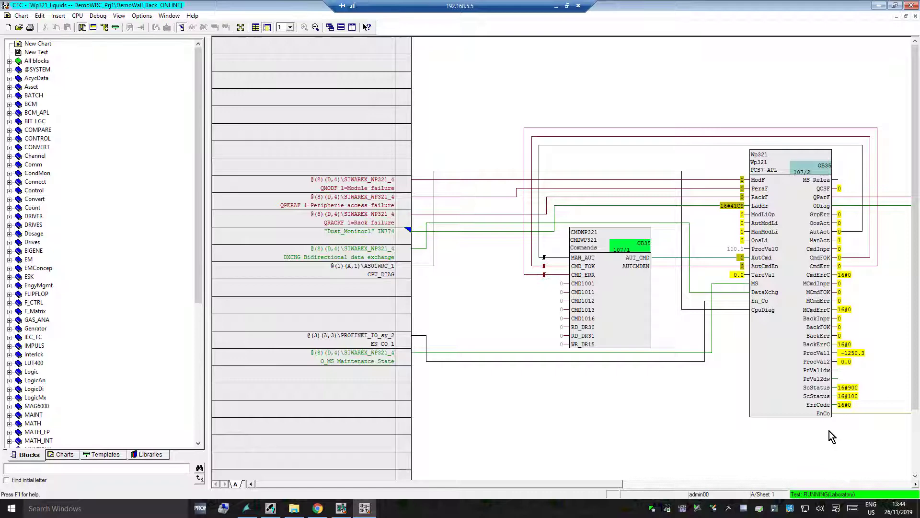
- Leave test mode, close the Wp321_liquids chart and exit the CFC editor
click(180, 28)
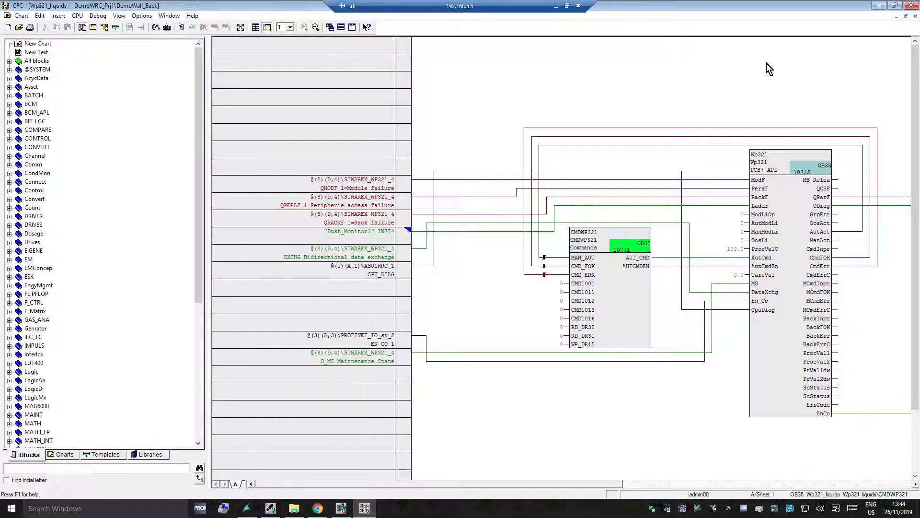
click(915, 15)
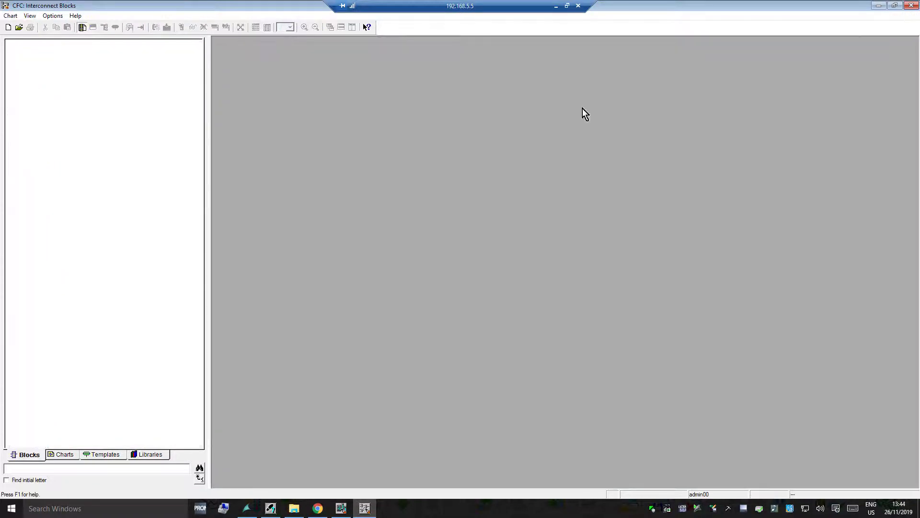
click(910, 5)
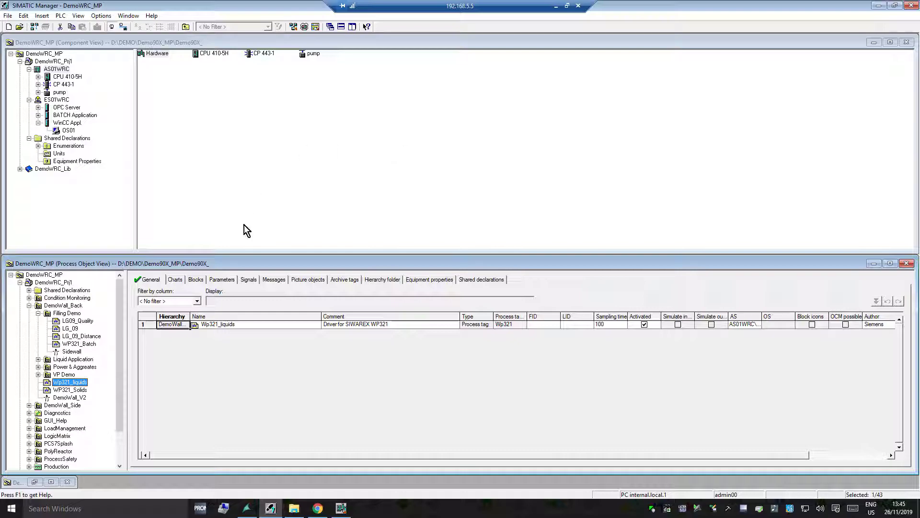
- Check the WP321_Solids and Wp321_liquids entries, then list all DemoWall_Back objects
click(70, 389)
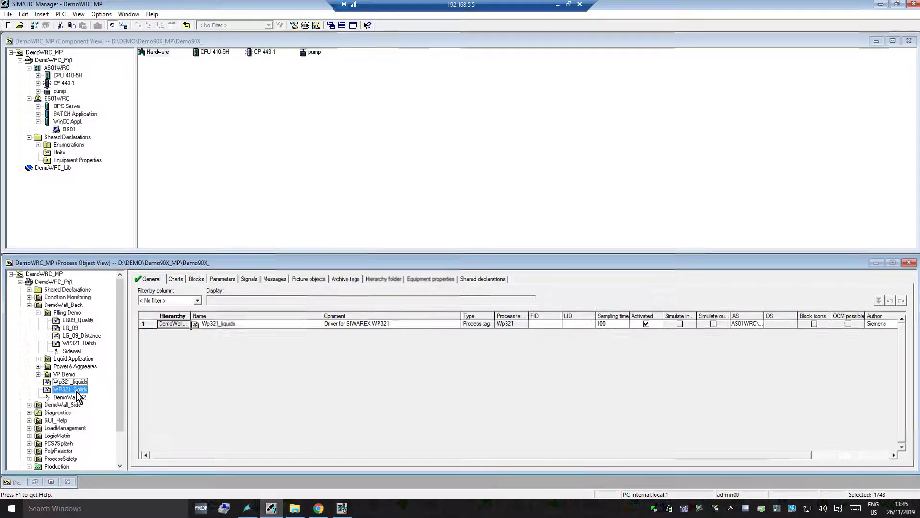
click(76, 382)
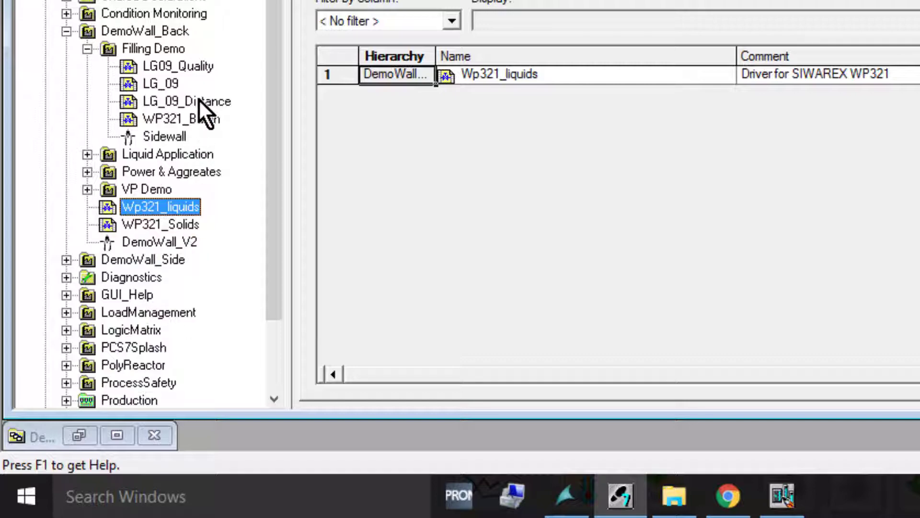
click(128, 31)
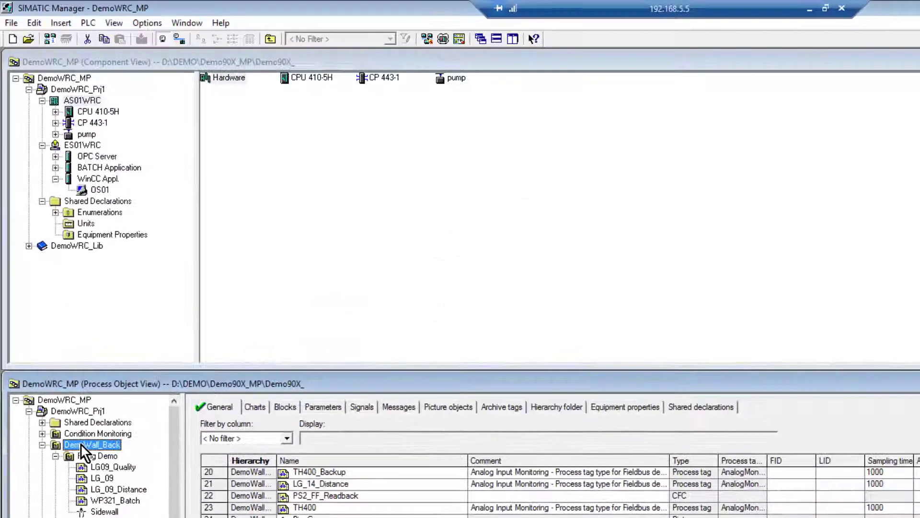
- Run Create/Update Block Icons on DemoWall_Back's pictures without viewing the log
right_click(126, 35)
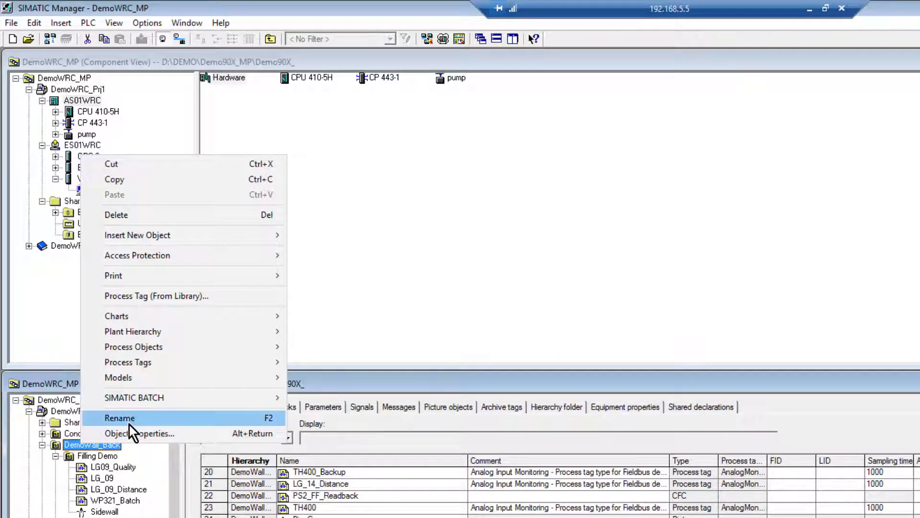
mouse_move(189, 334)
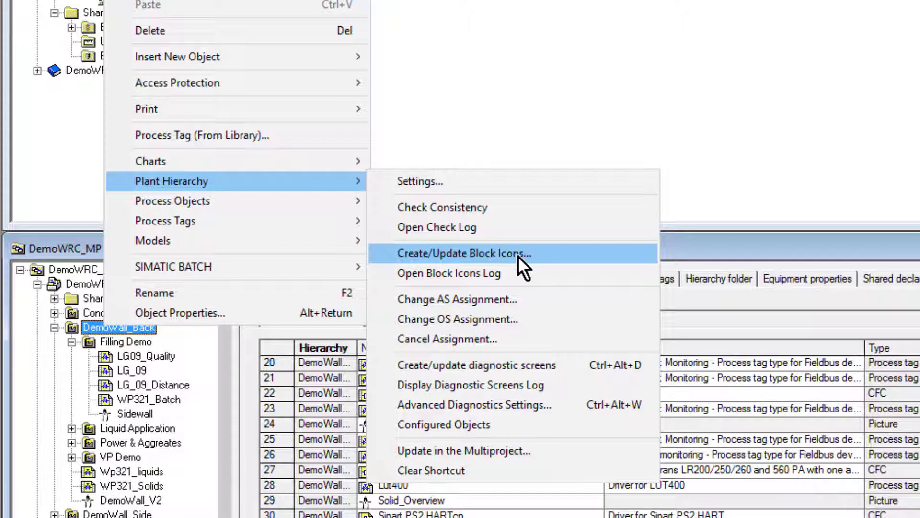
click(518, 255)
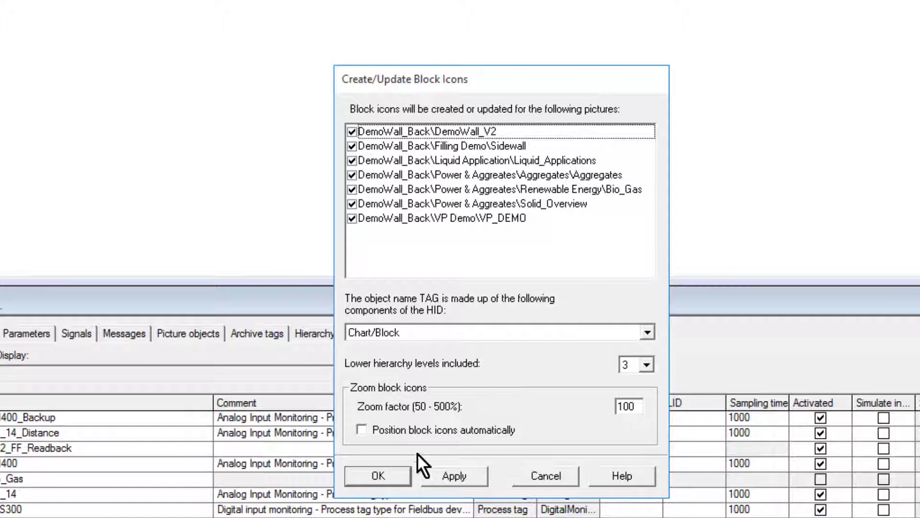
click(371, 476)
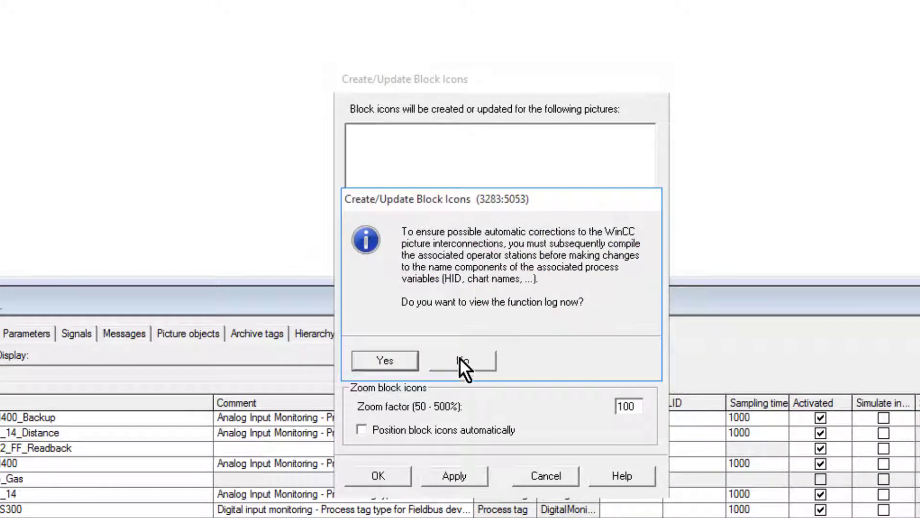
click(459, 364)
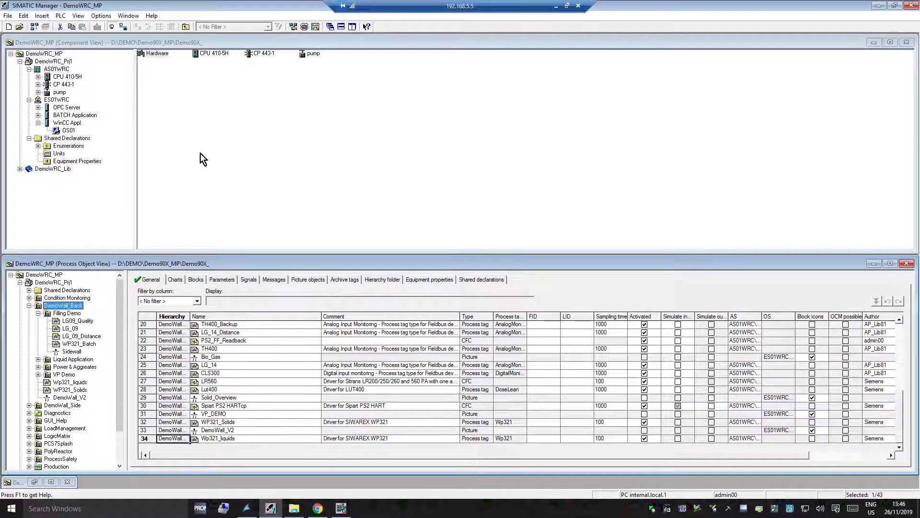
- Compile OS01, accepting the area, network connection and tag/SFC/picture tree settings, and acknowledge the error-free result
click(157, 53)
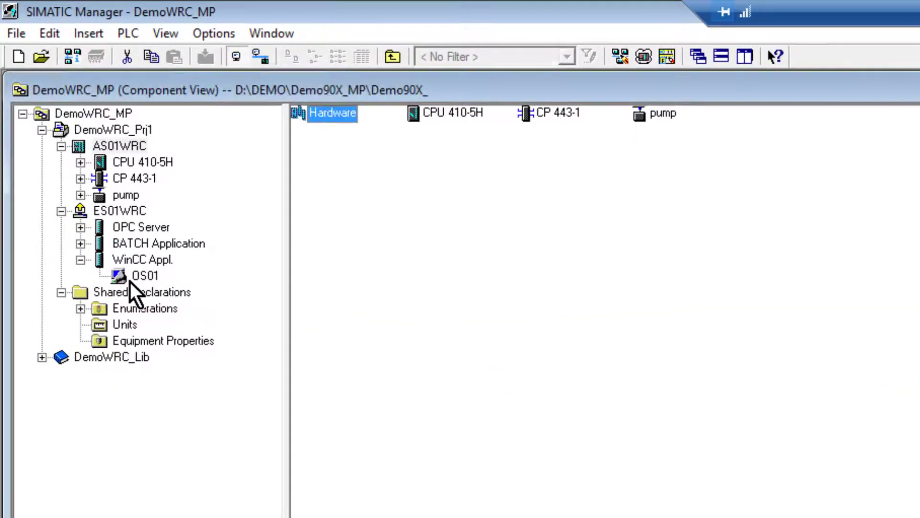
click(130, 281)
right_click(131, 282)
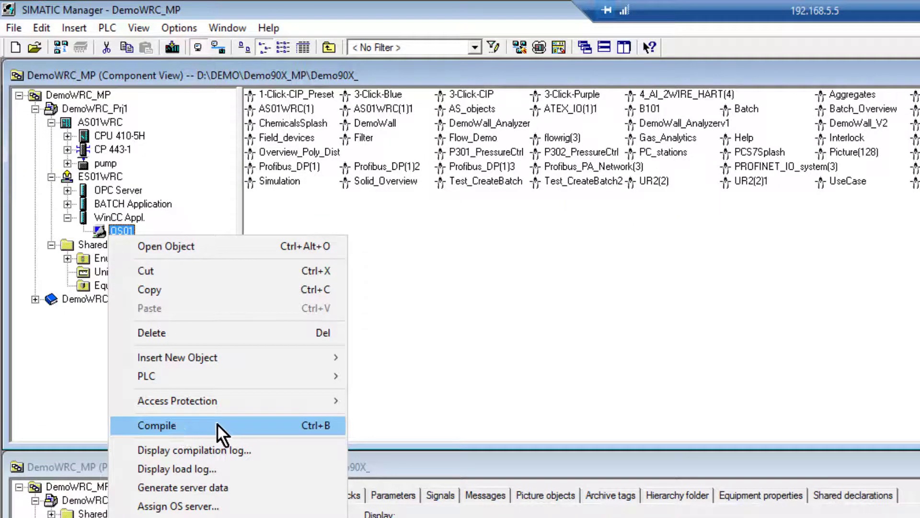
click(247, 425)
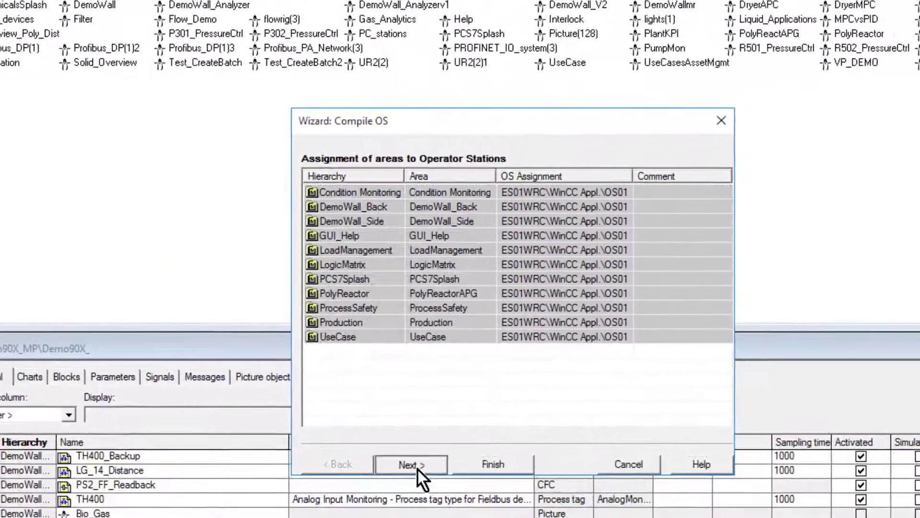
click(417, 467)
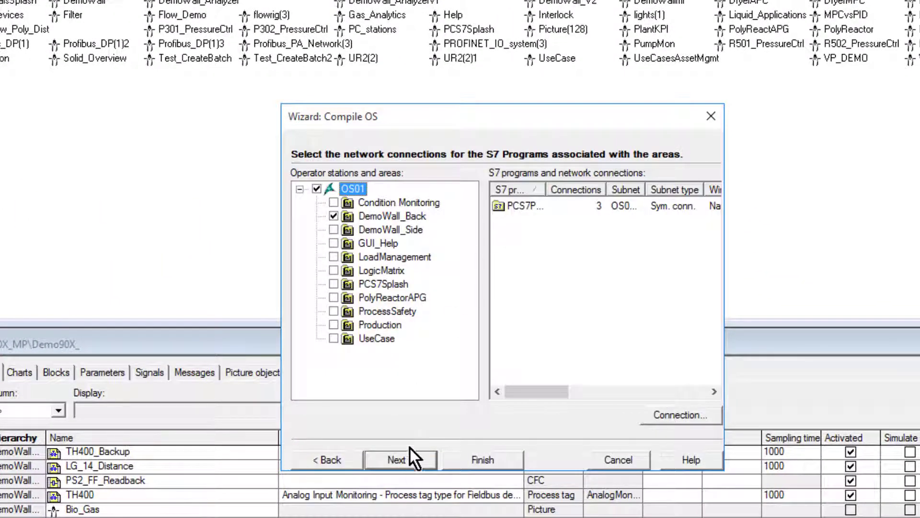
click(410, 460)
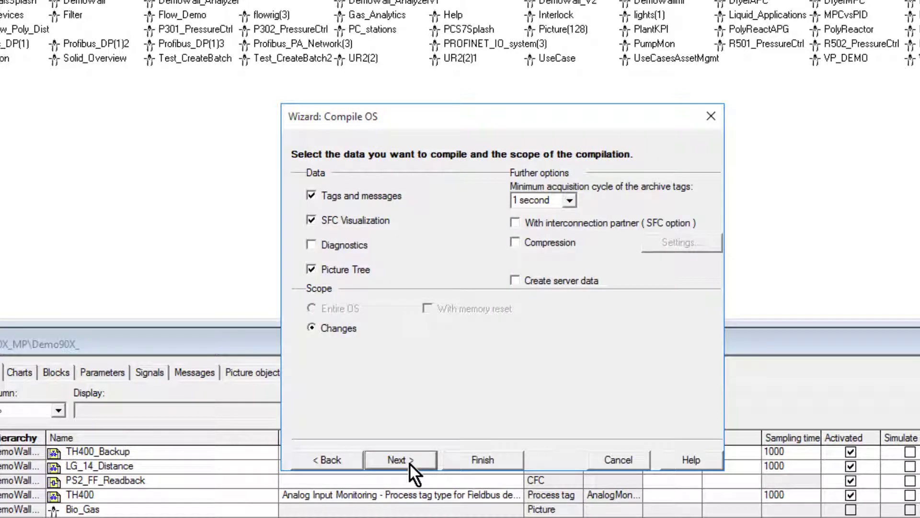
click(410, 463)
click(499, 458)
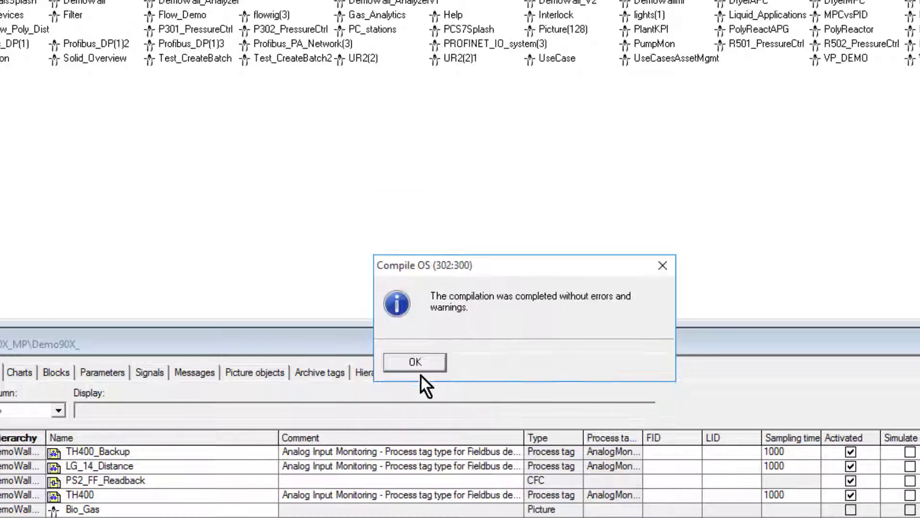
click(418, 366)
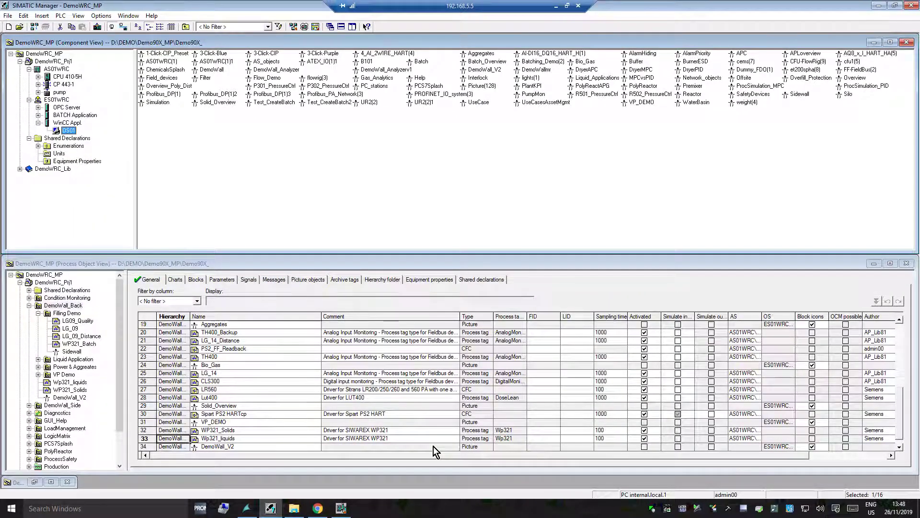
- In WinCC Runtime, reload DemoWall_Back via DemoWall_Side and open the Wp321_liquids faceplate
click(249, 511)
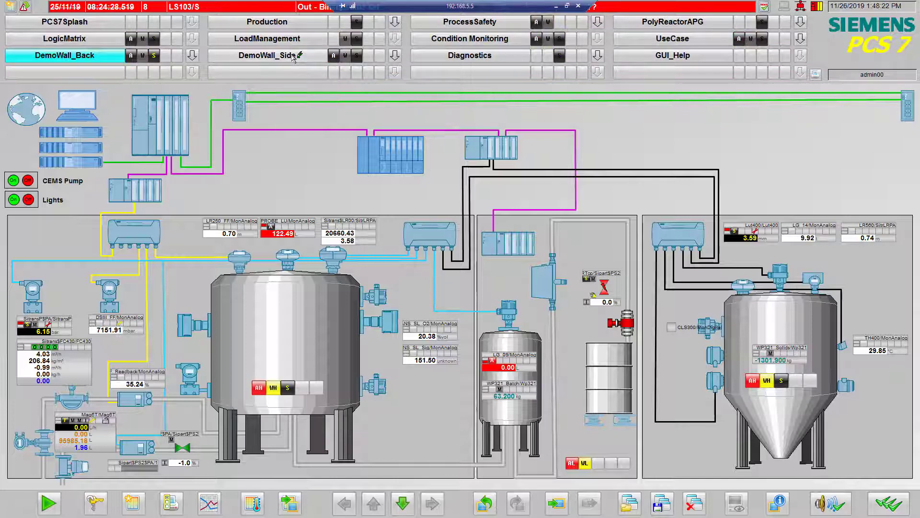
click(238, 56)
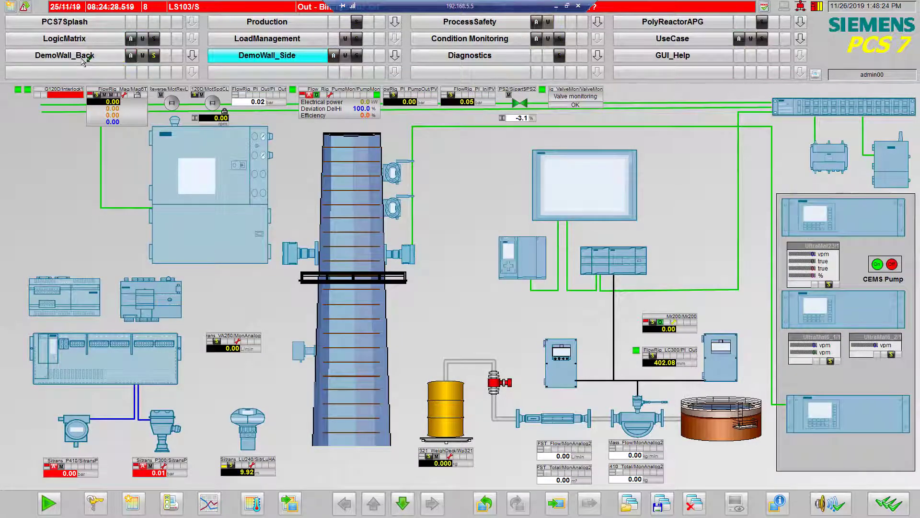
click(85, 58)
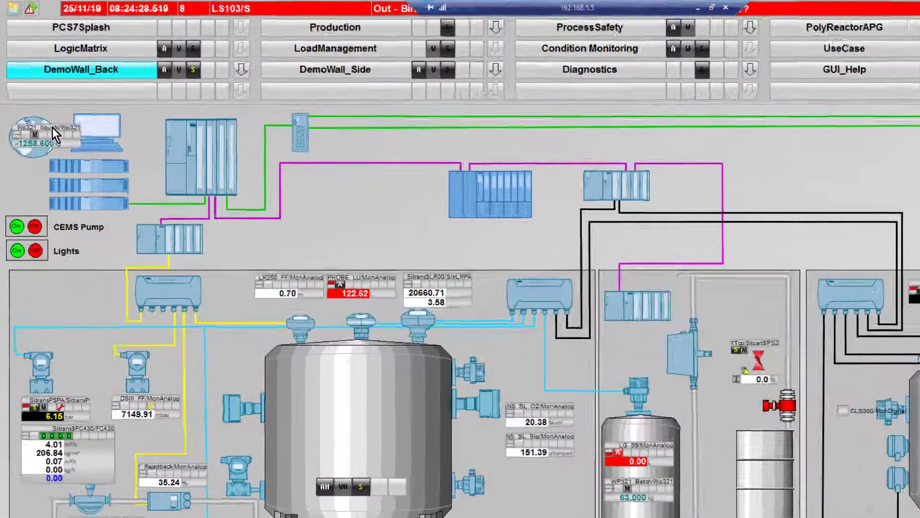
click(53, 127)
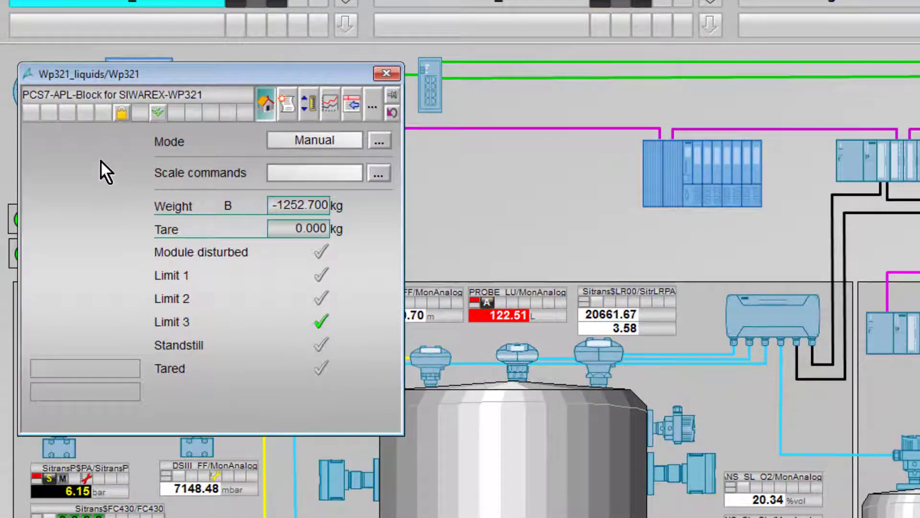
- Check the Wp321_liquids faceplate's operating mode, parameter, weight trend and limit value views
click(379, 141)
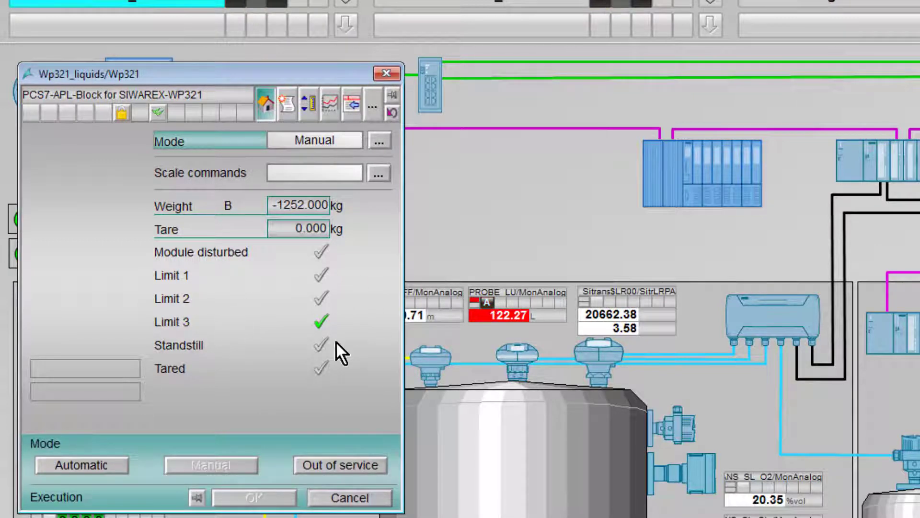
click(360, 109)
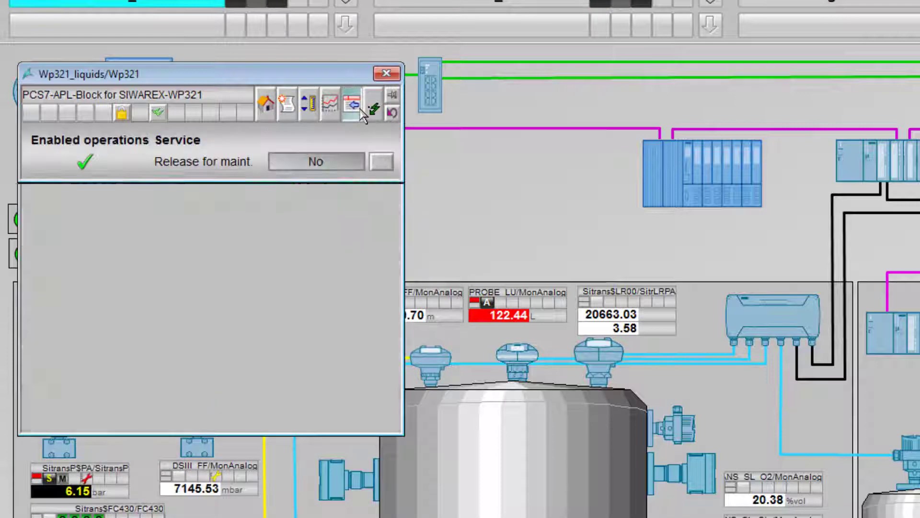
click(330, 104)
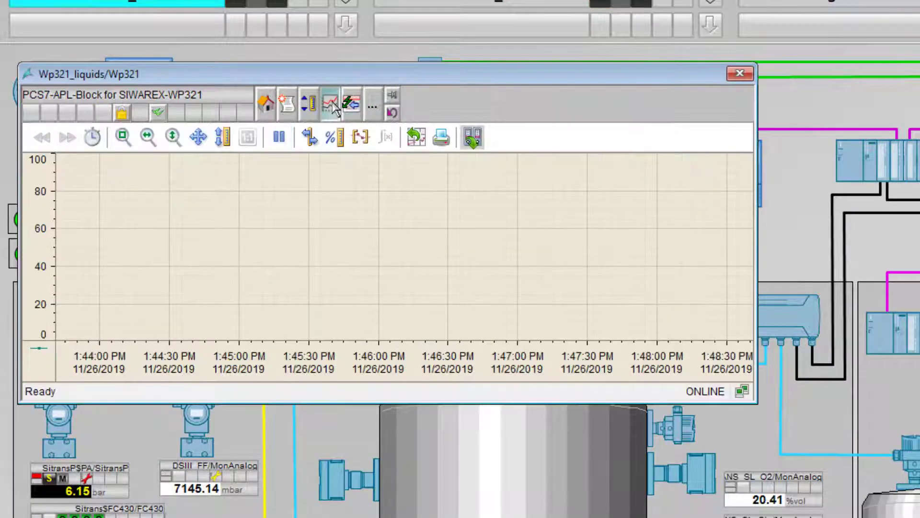
click(308, 107)
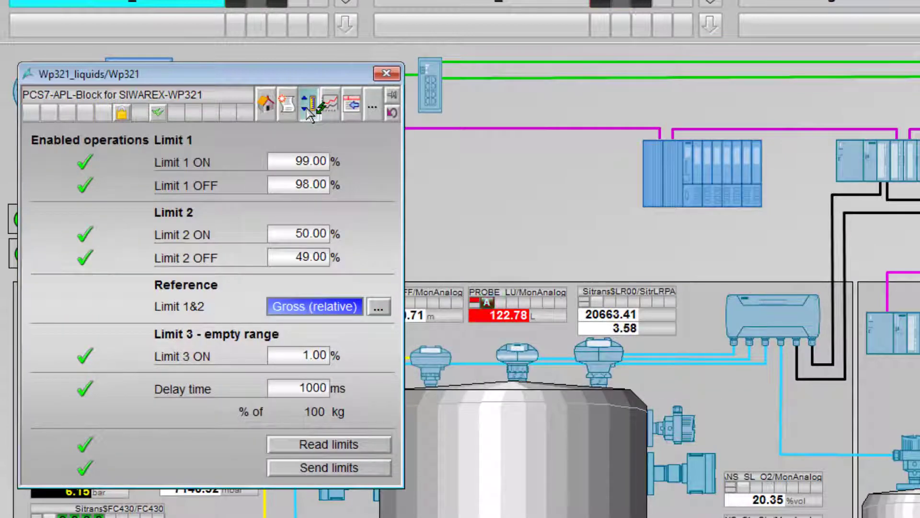
- Show the faceplate's calibration view and read the calibration data from the scale
click(375, 106)
click(288, 105)
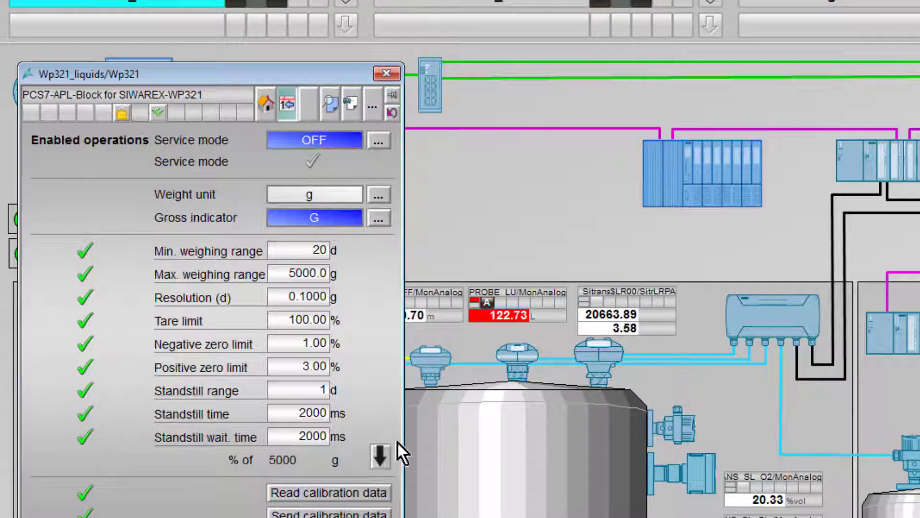
click(307, 494)
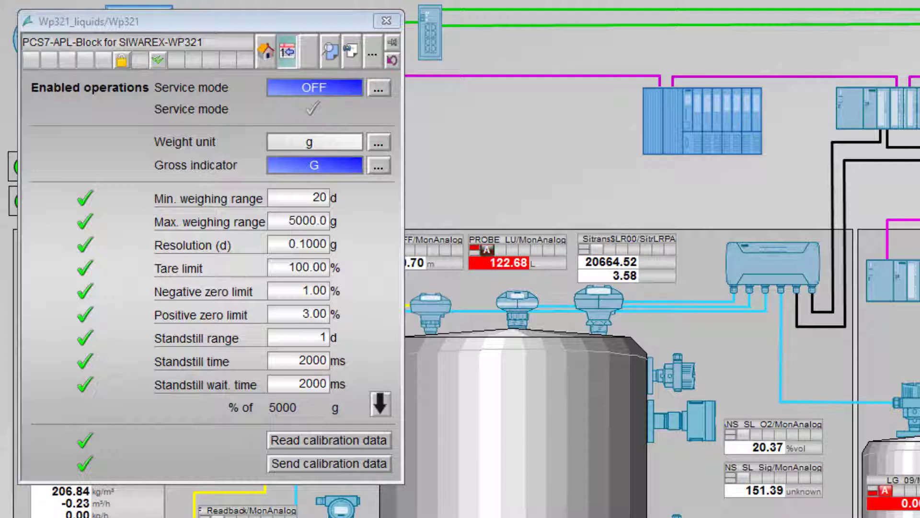
- Close the Wp321_liquids faceplate and switch back to SIMATIC Manager
click(389, 20)
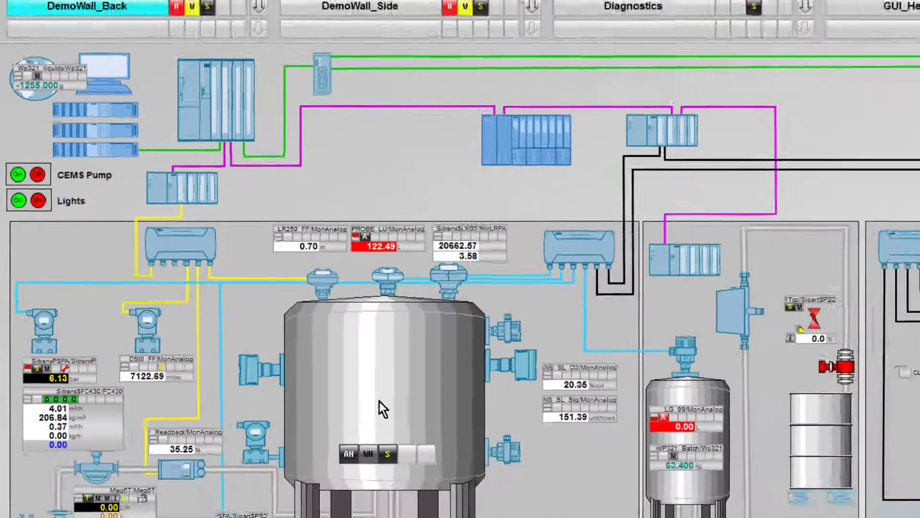
key(alt+Tab)
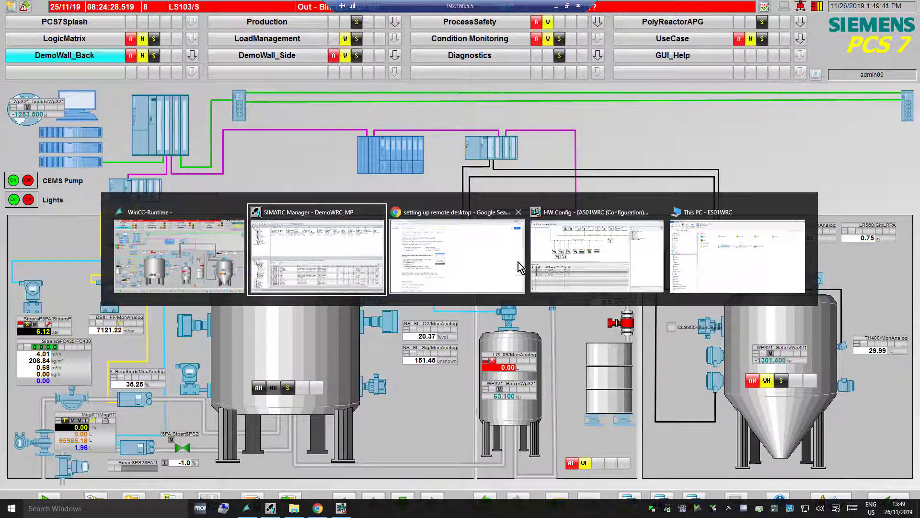
click(325, 270)
- Open the OS01 station object and open the DemoWall_V2 picture under DemoWall_Back
click(69, 135)
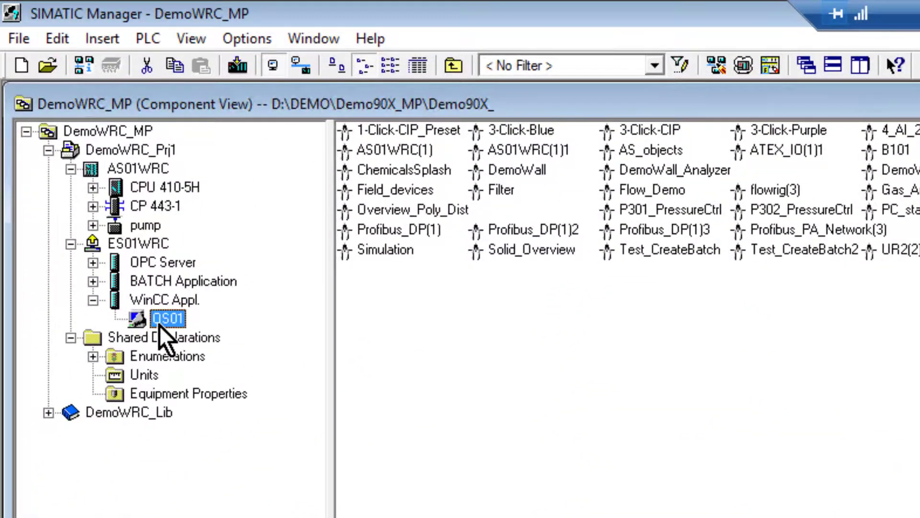
right_click(100, 204)
click(278, 338)
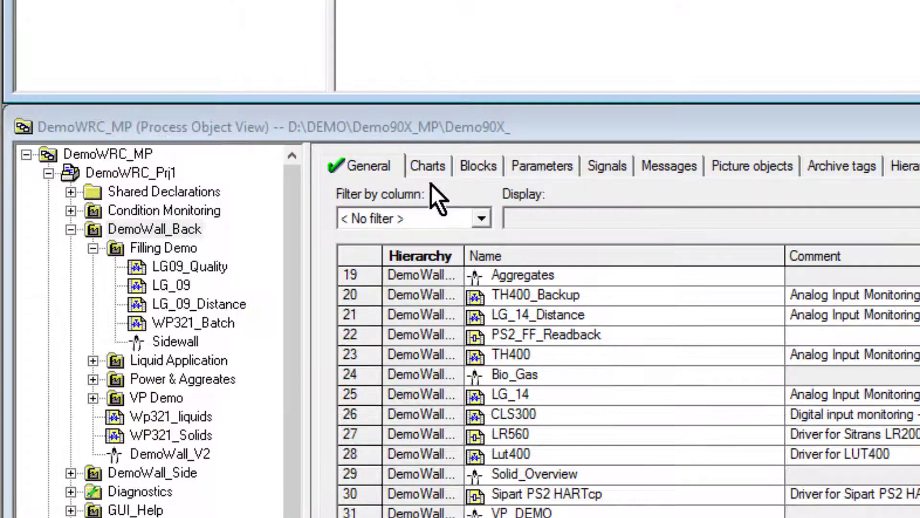
click(168, 225)
click(166, 455)
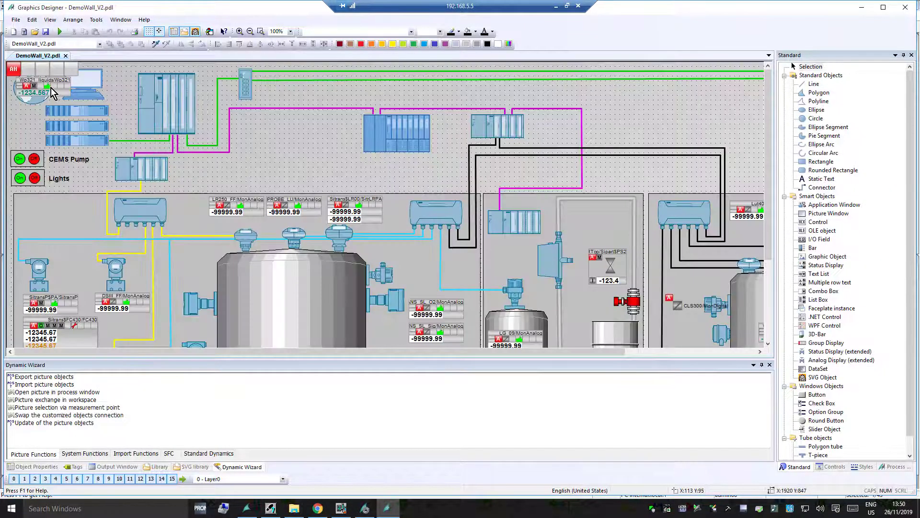
- Move the Wp321_liquids icon onto the large tank, save DemoWall_V2, and return to WinCC Runtime
click(47, 85)
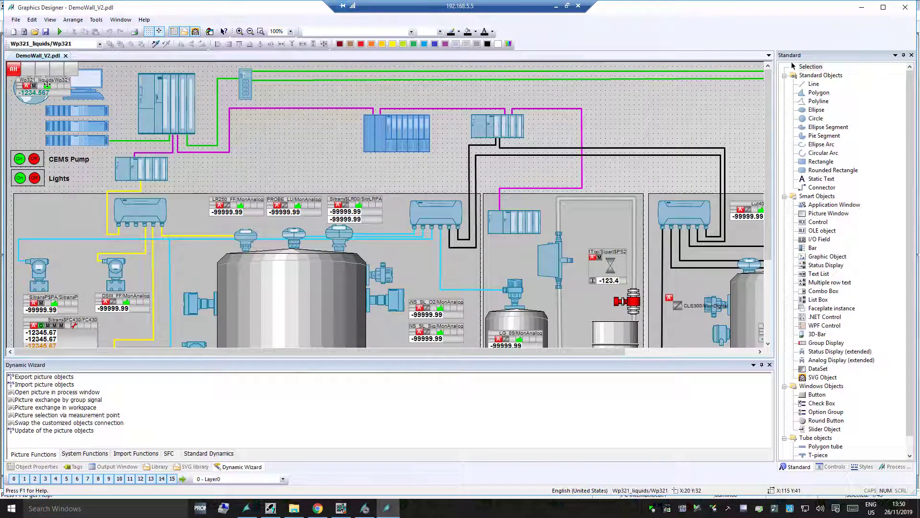
mouse_move(769, 130)
mouse_down()
mouse_move(766, 153)
mouse_move(769, 142)
mouse_up()
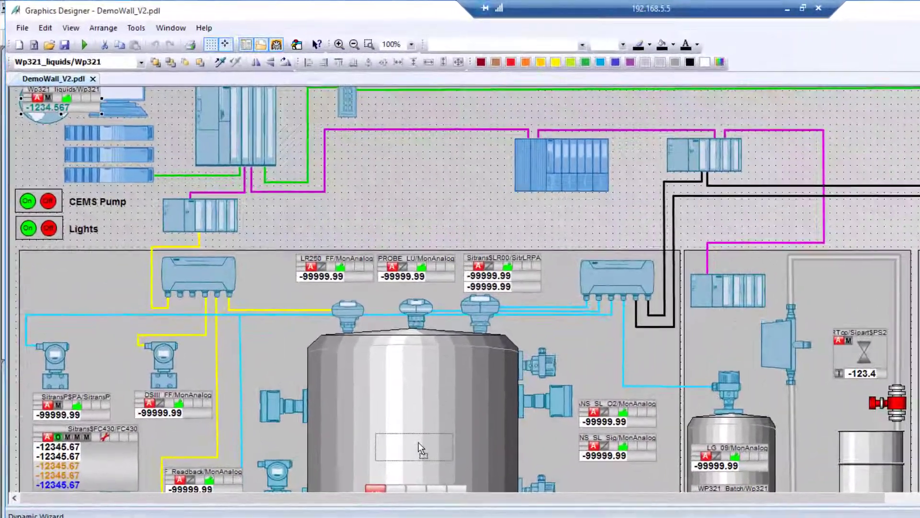
drag(419, 448, 421, 457)
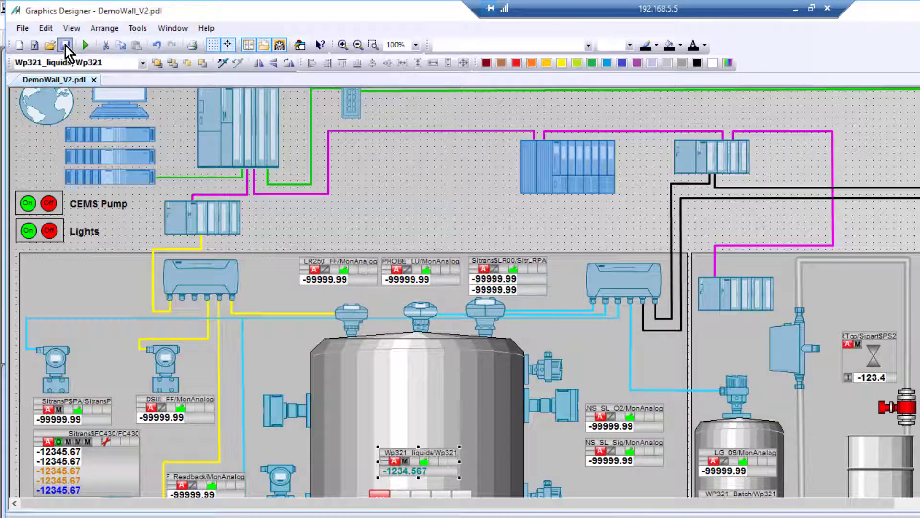
click(65, 44)
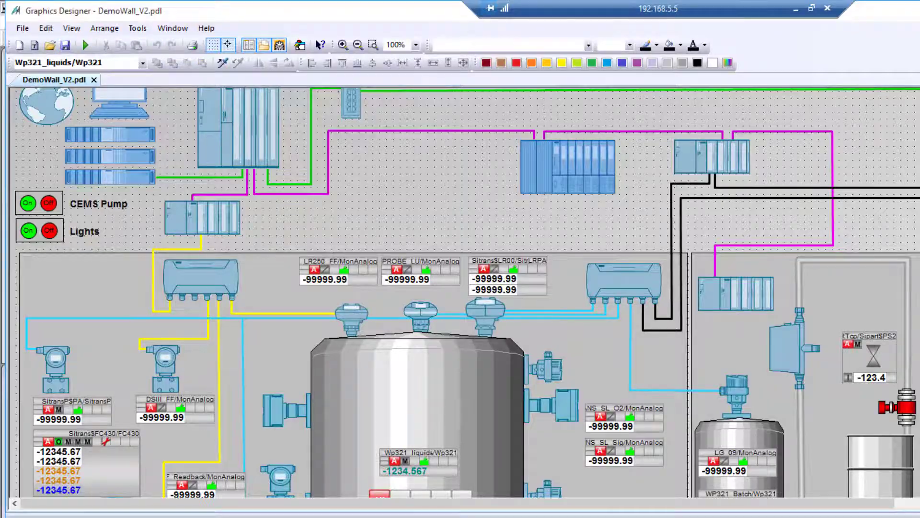
key(alt+Tab)
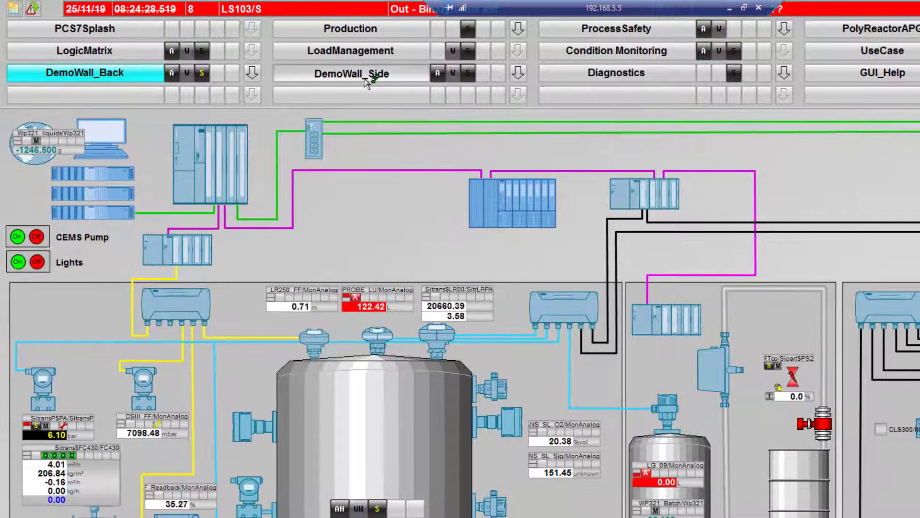
- Reload DemoWall_Back via DemoWall_Side and open the Wp321_liquids faceplate from the tank icon
click(365, 81)
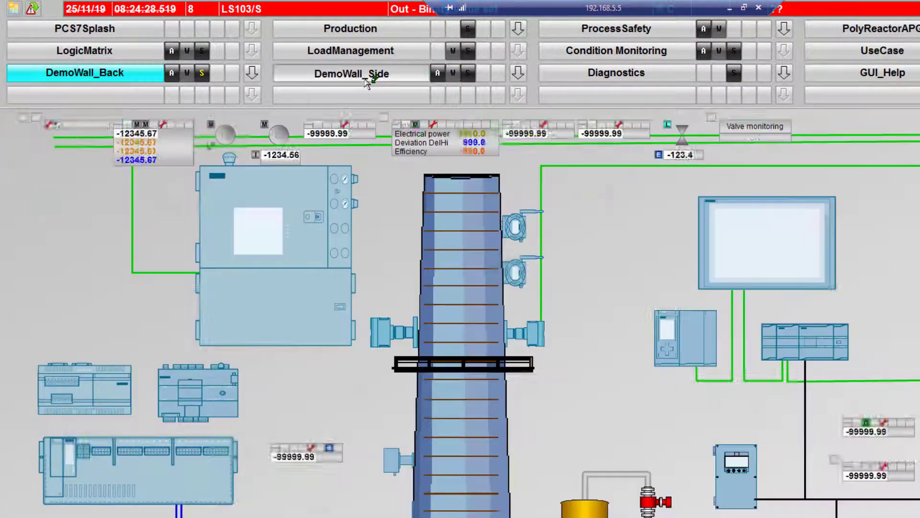
click(98, 78)
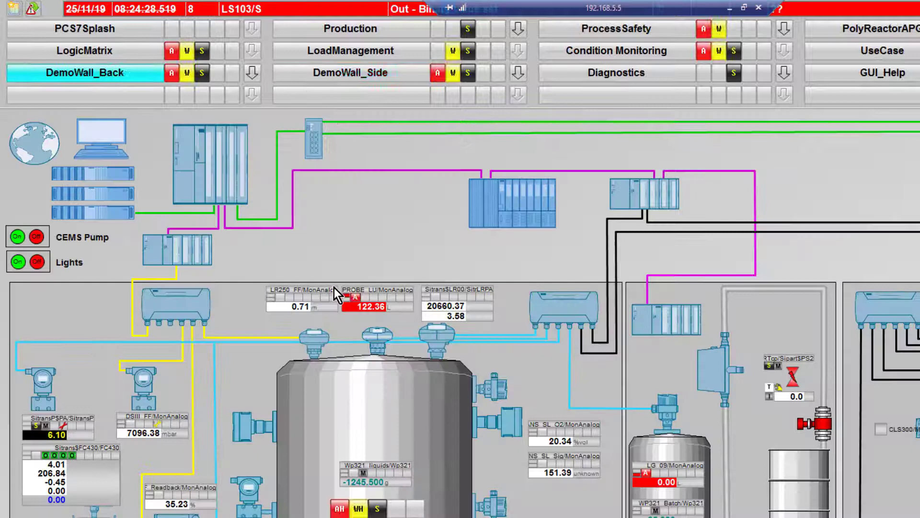
click(380, 479)
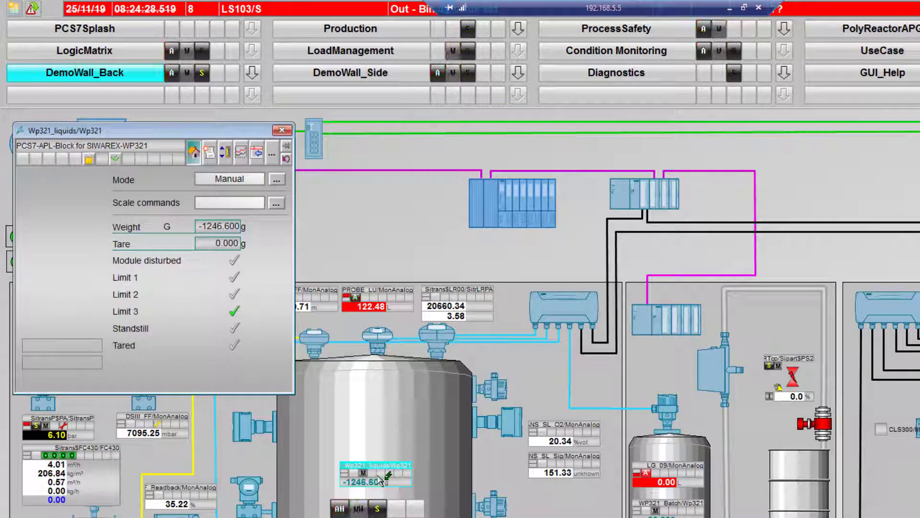